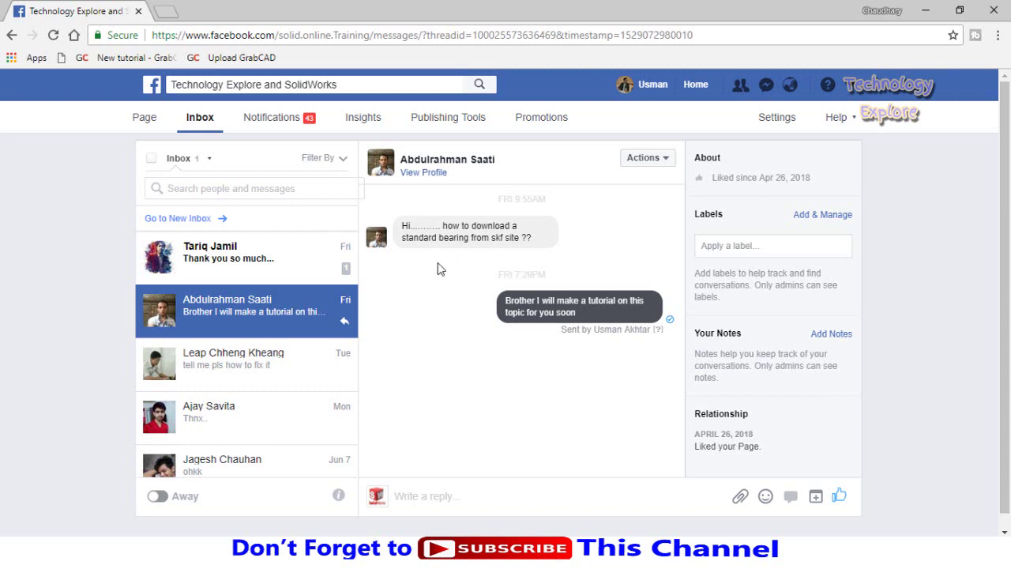
Search Google for 'skf bearings' in a new tab and locate the skf.com result
click(166, 11)
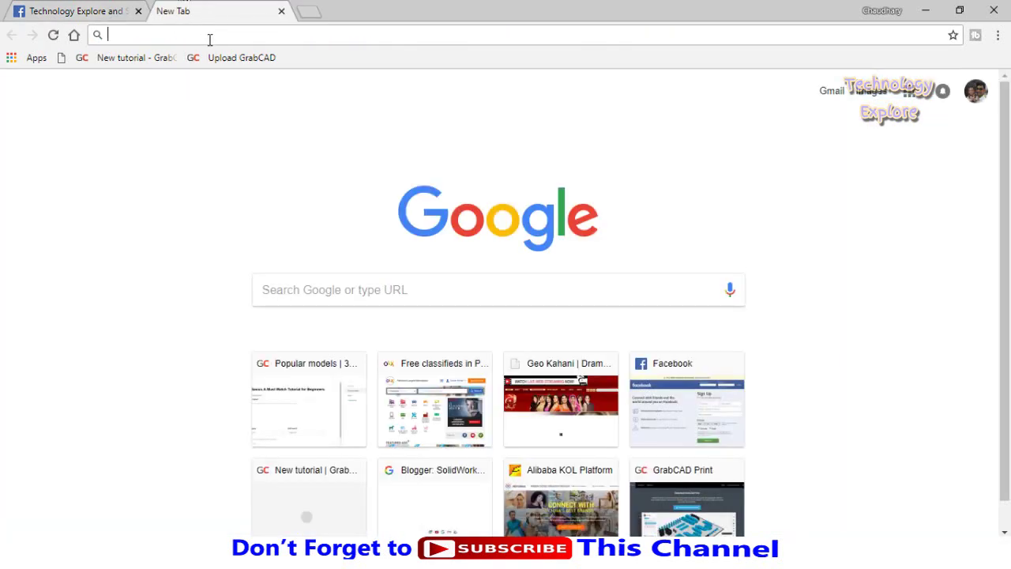
text(skf)
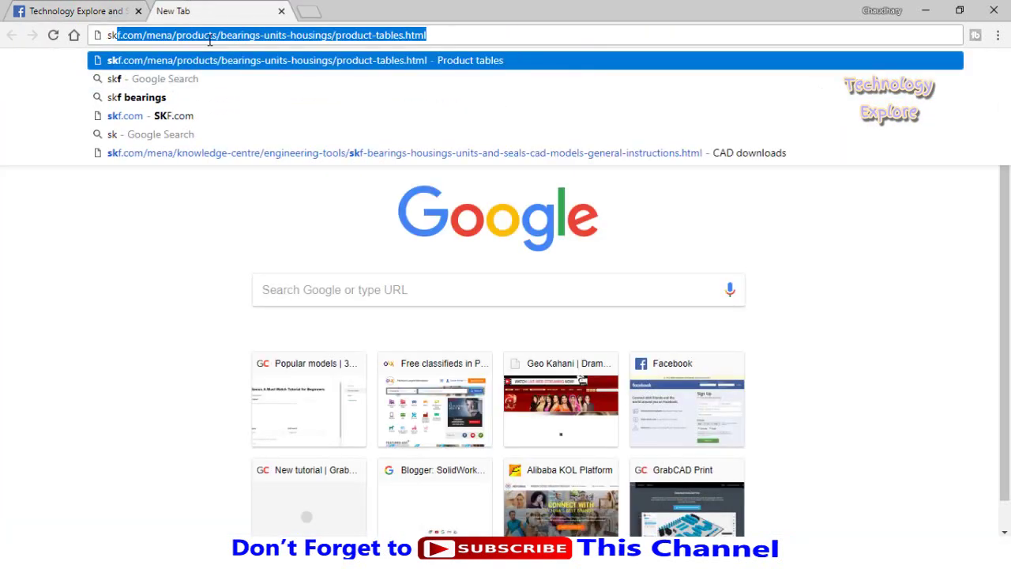
text( bearing)
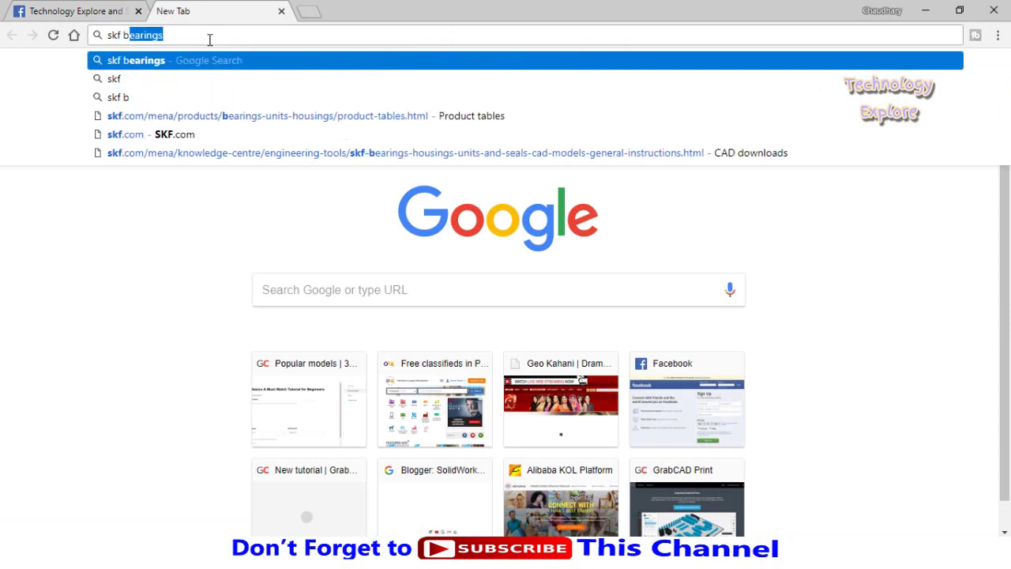
text(s)
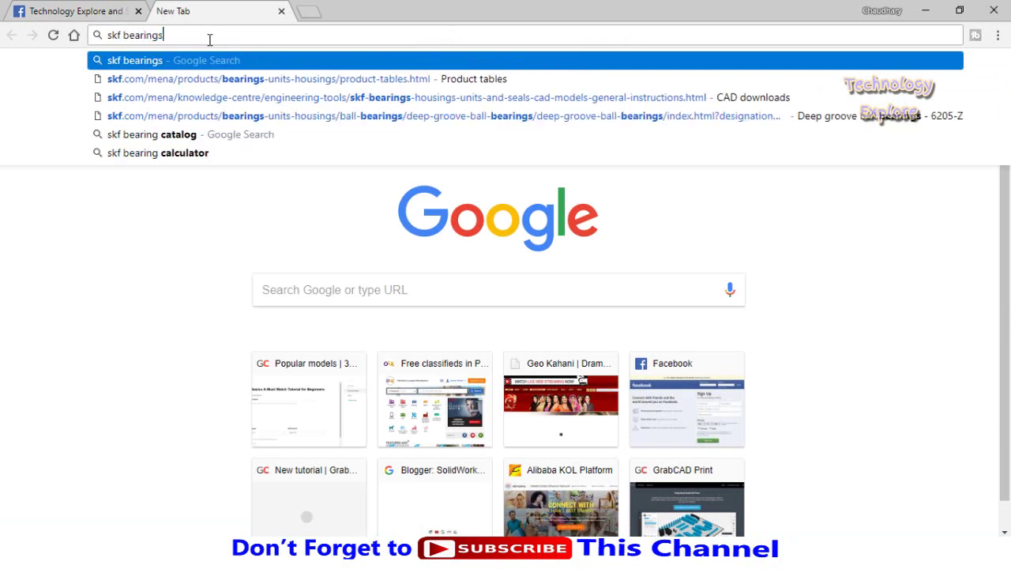
key(Return)
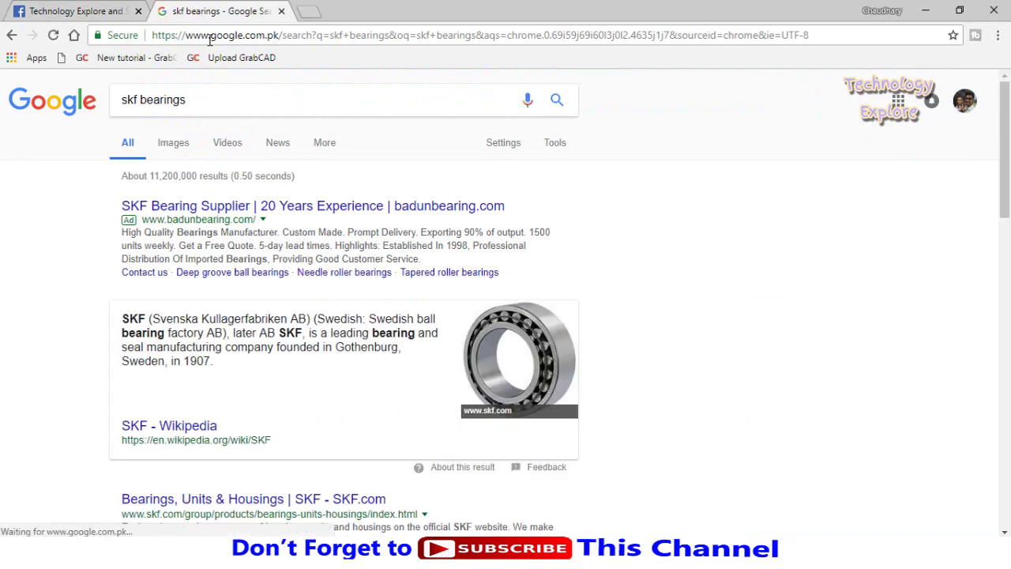
scroll(50, 289, down, 4)
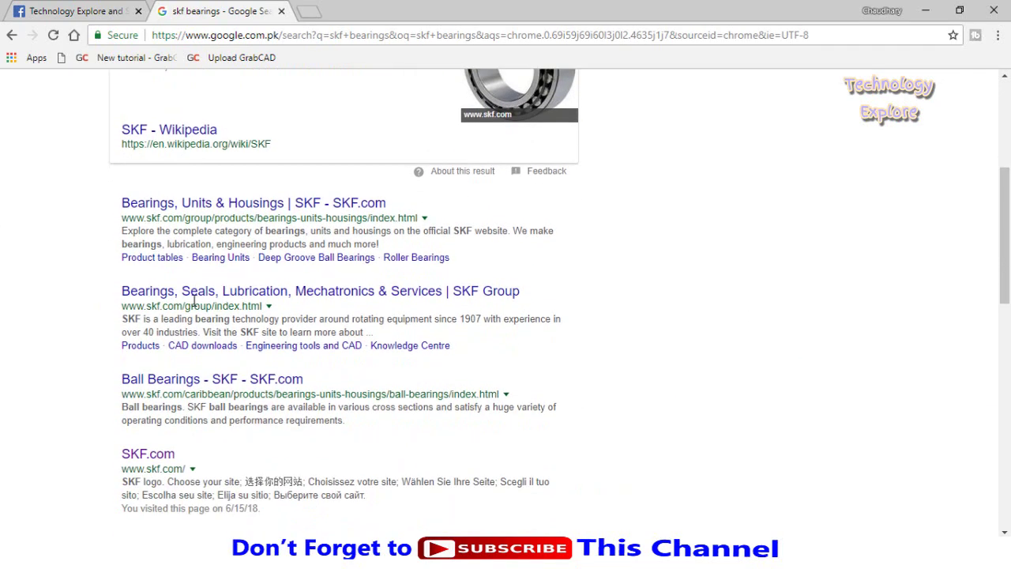
drag(123, 309, 183, 308)
Open the SKF Group site and reach CAD downloads' 'Find by product type and dimensions' section
click(167, 294)
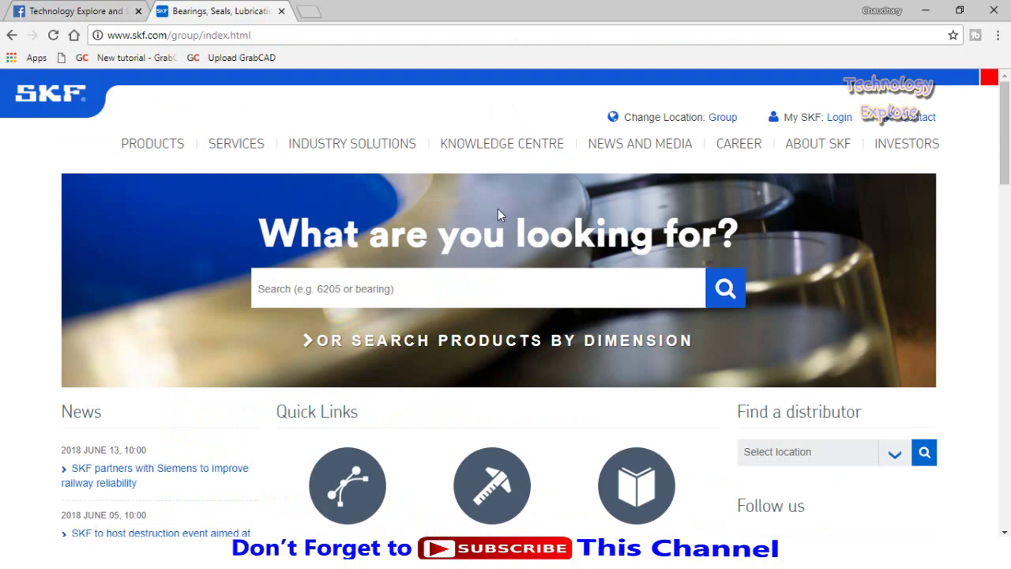
scroll(492, 217, down, 3)
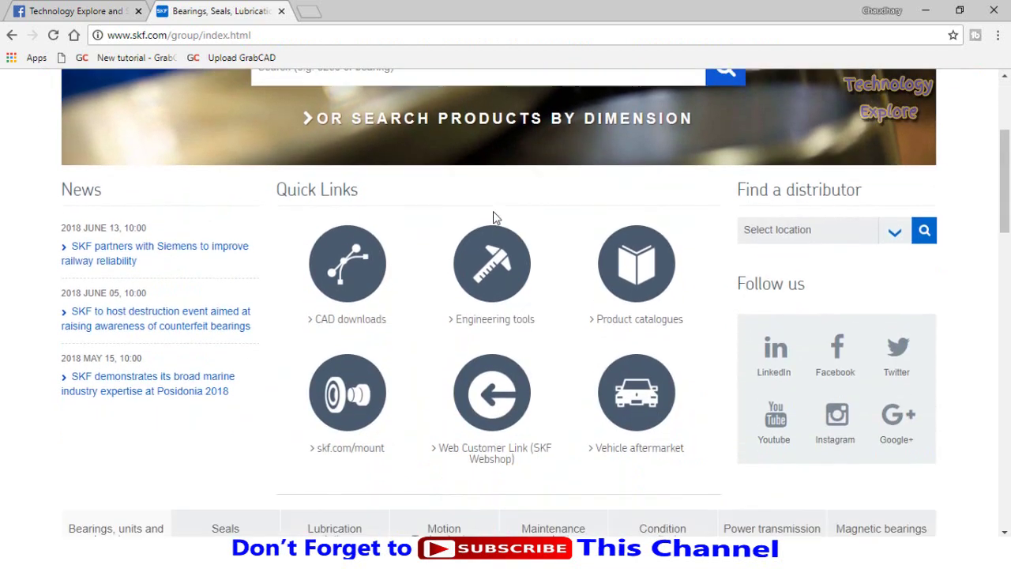
click(338, 273)
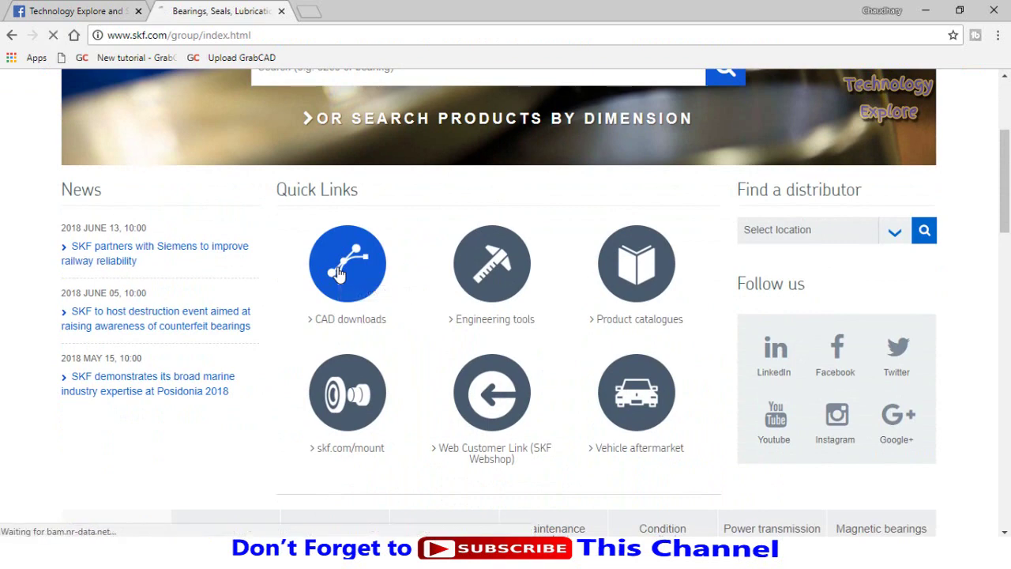
scroll(542, 293, down, 1)
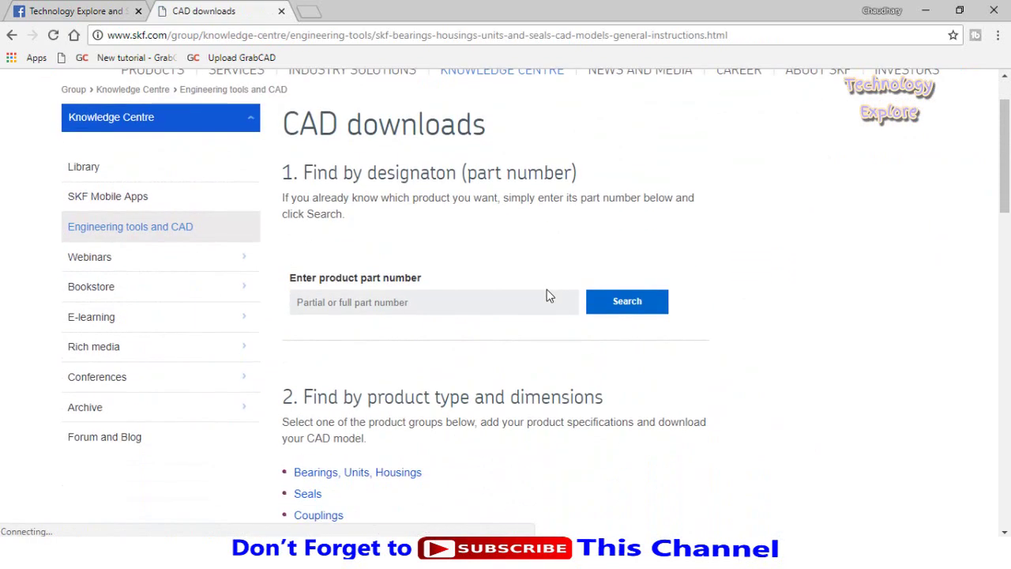
scroll(465, 309, down, 1)
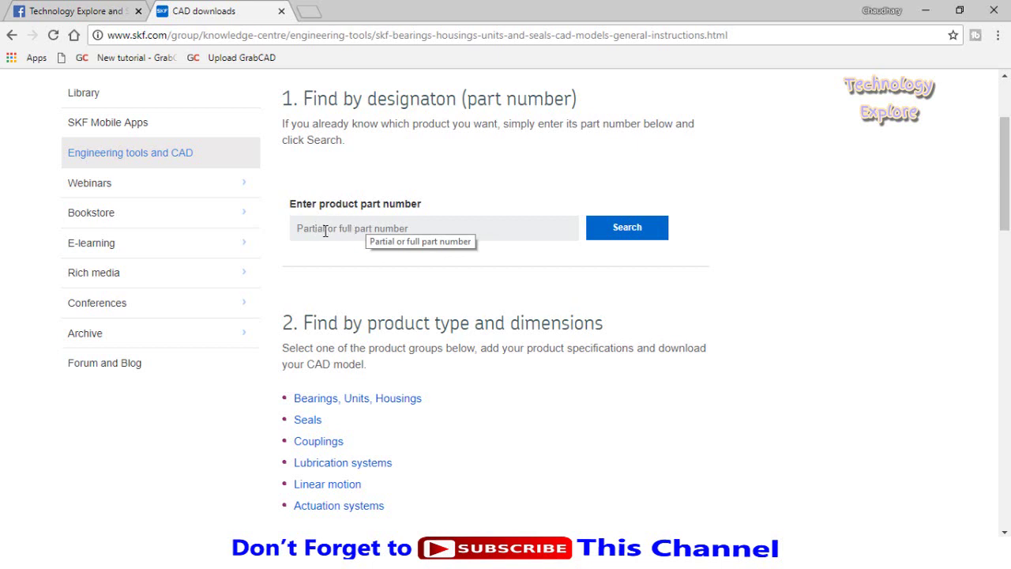
scroll(395, 276, down, 1)
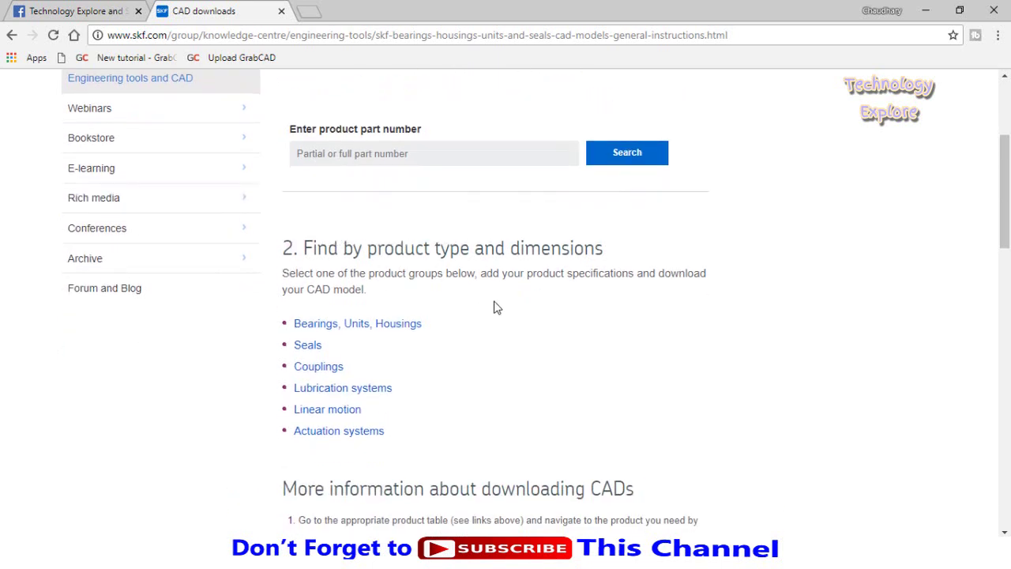
scroll(348, 249, down, 1)
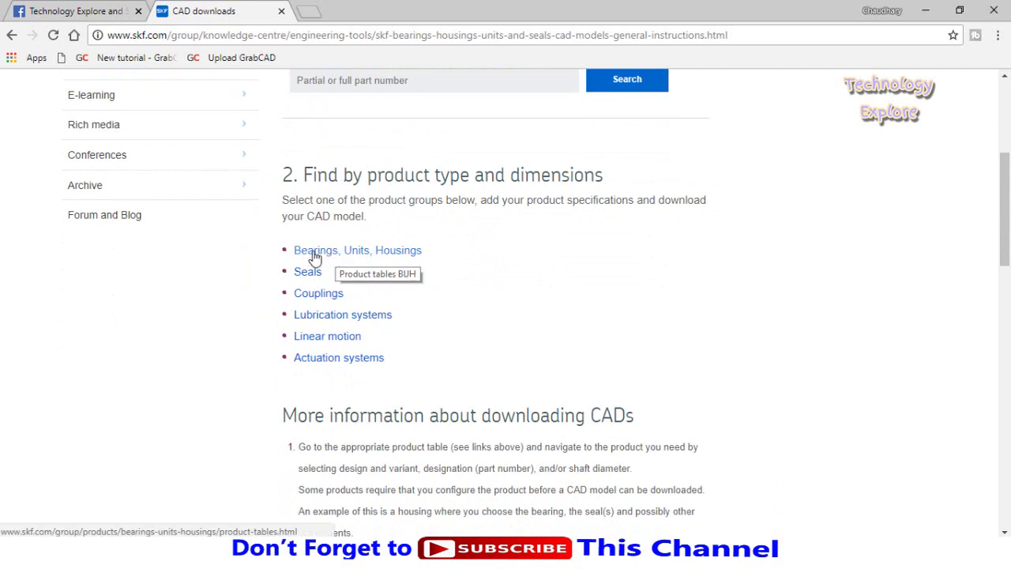
Go through Bearings, Units, Housings to the Deep groove ball bearings table's dimension filters
click(315, 254)
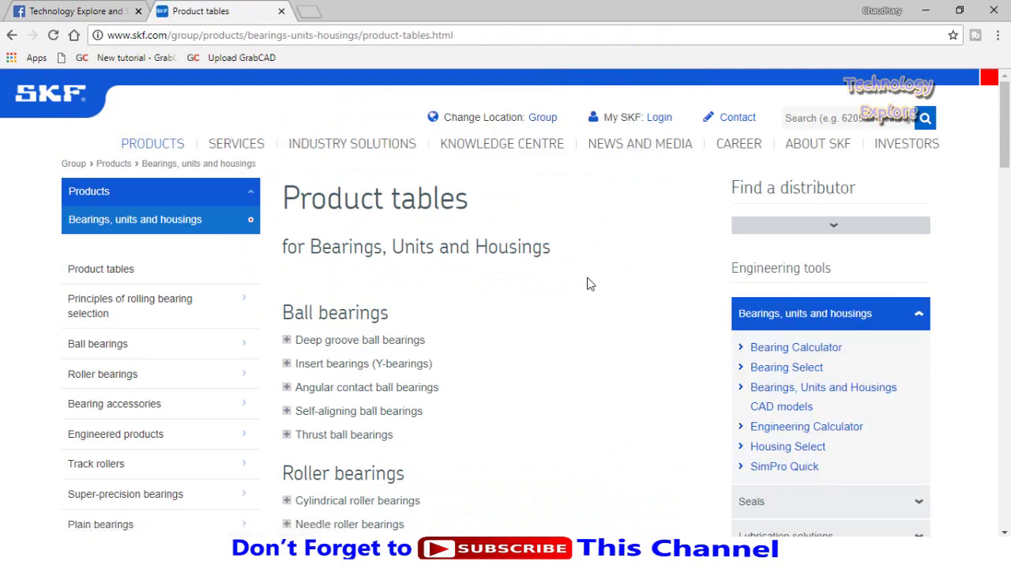
scroll(513, 251, down, 2)
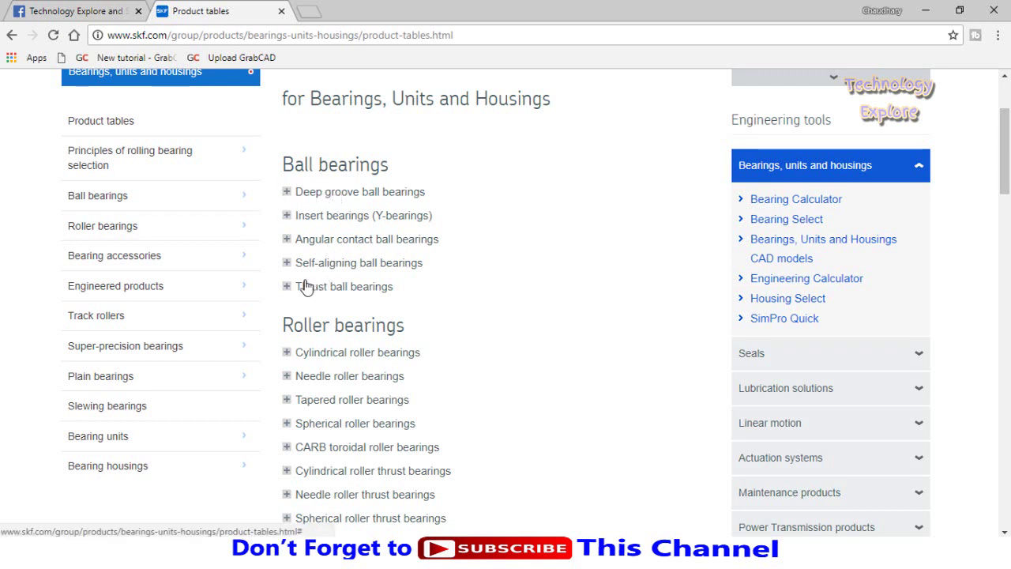
click(313, 194)
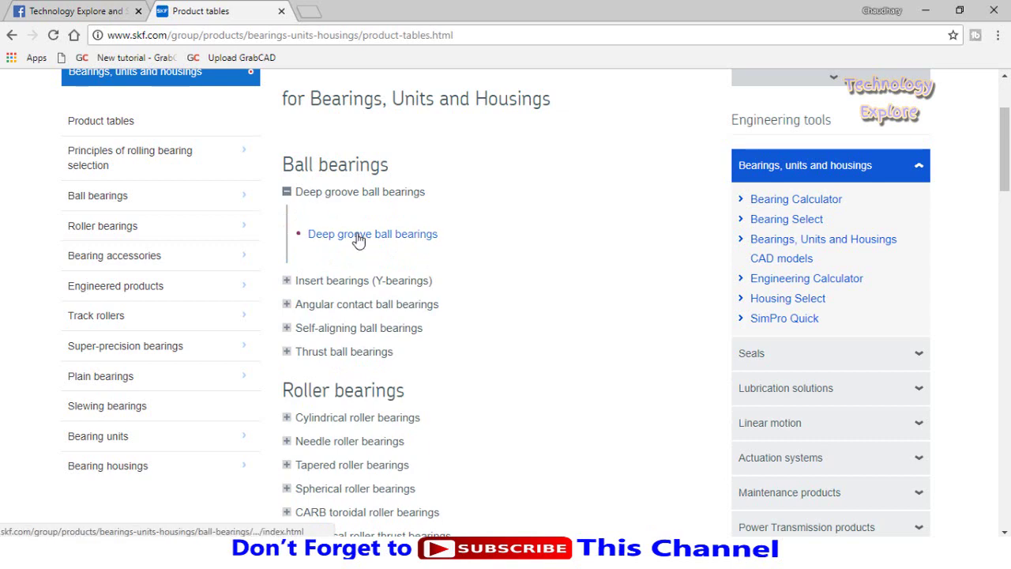
click(358, 236)
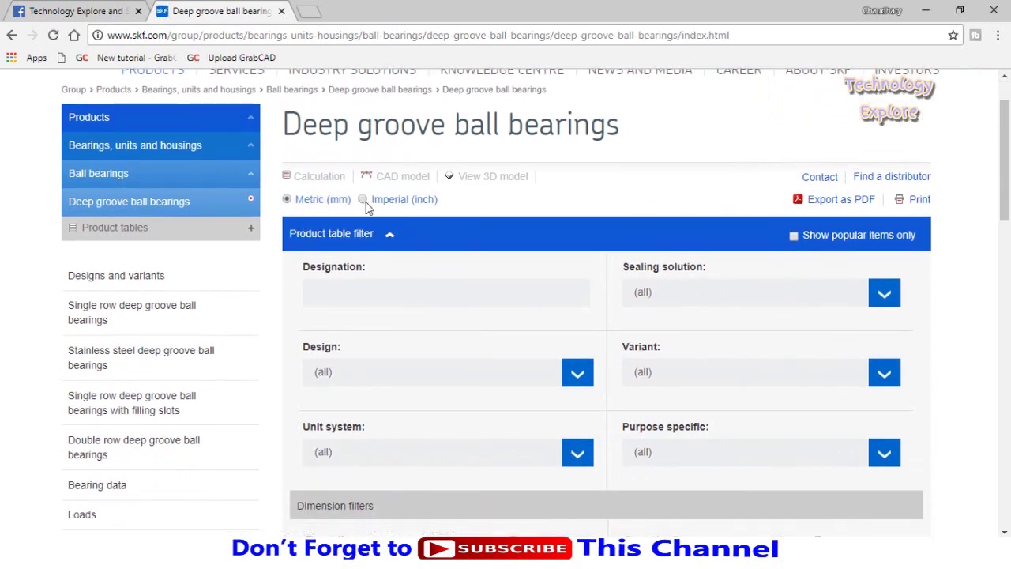
scroll(489, 237, up, 1)
scroll(480, 244, down, 6)
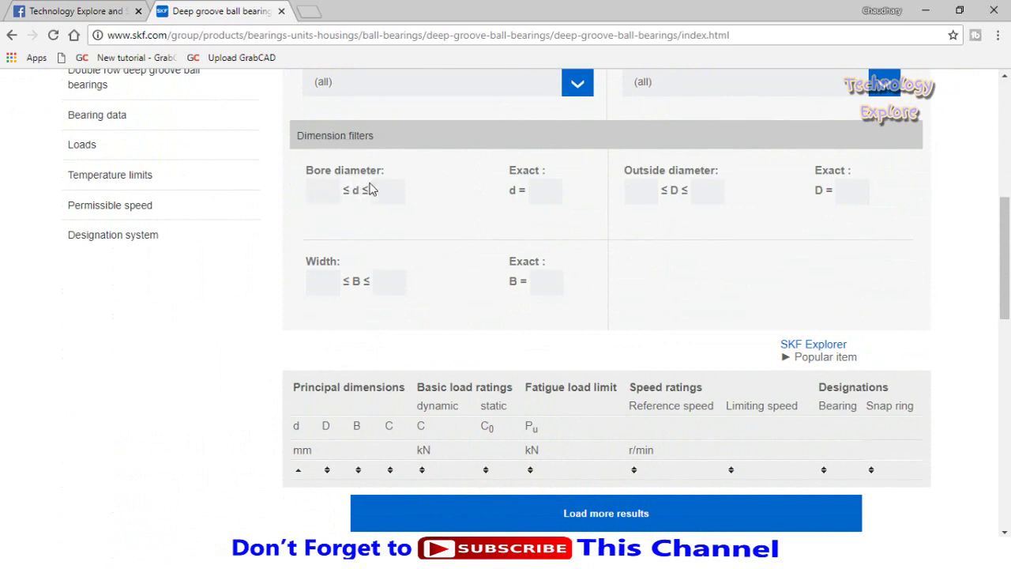
Set the exact dimension filters to d = 25, D = 52 and B = 15
click(540, 189)
scroll(602, 249, up, 1)
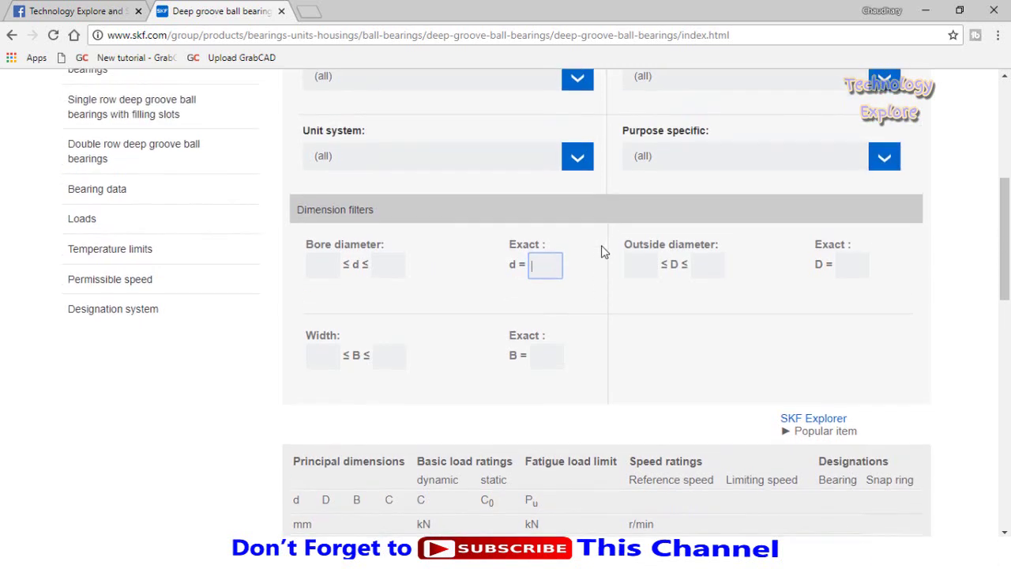
text(25)
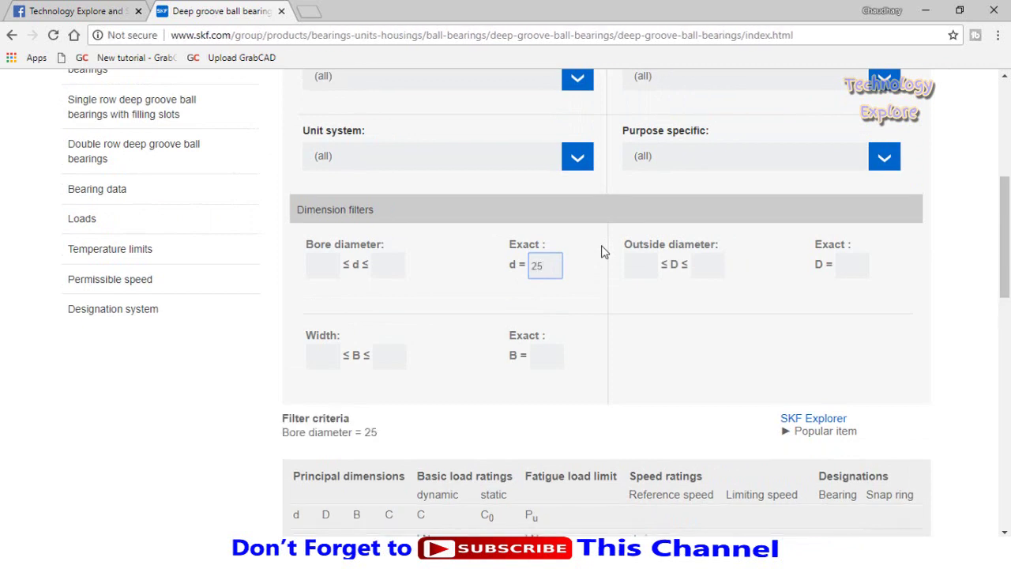
click(848, 265)
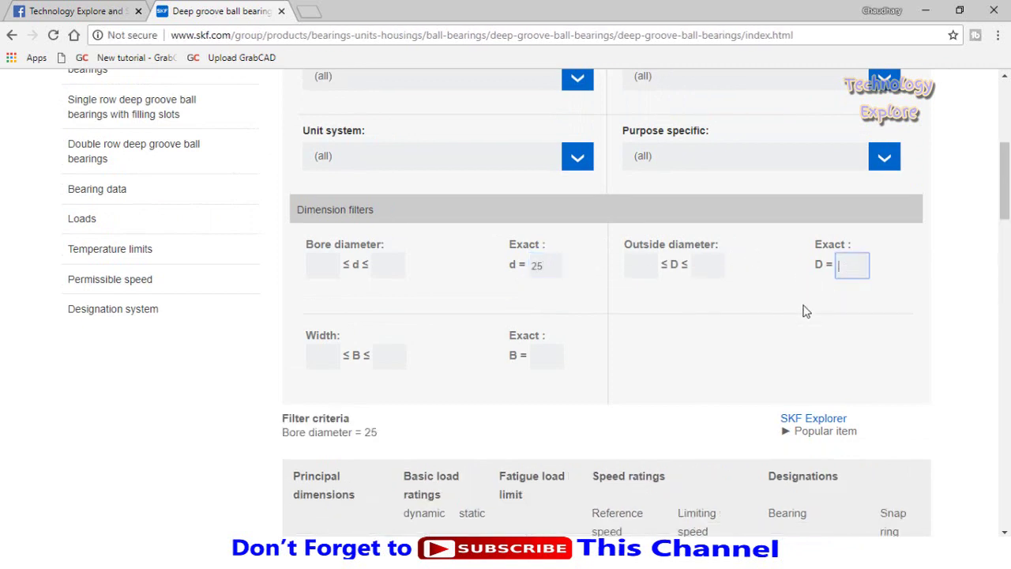
text(52)
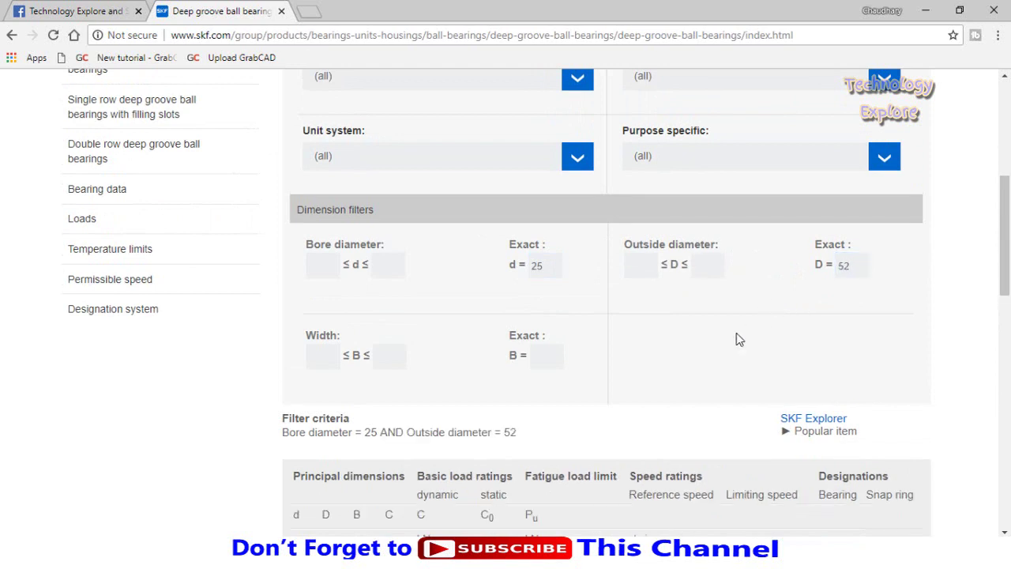
click(542, 356)
text(1)
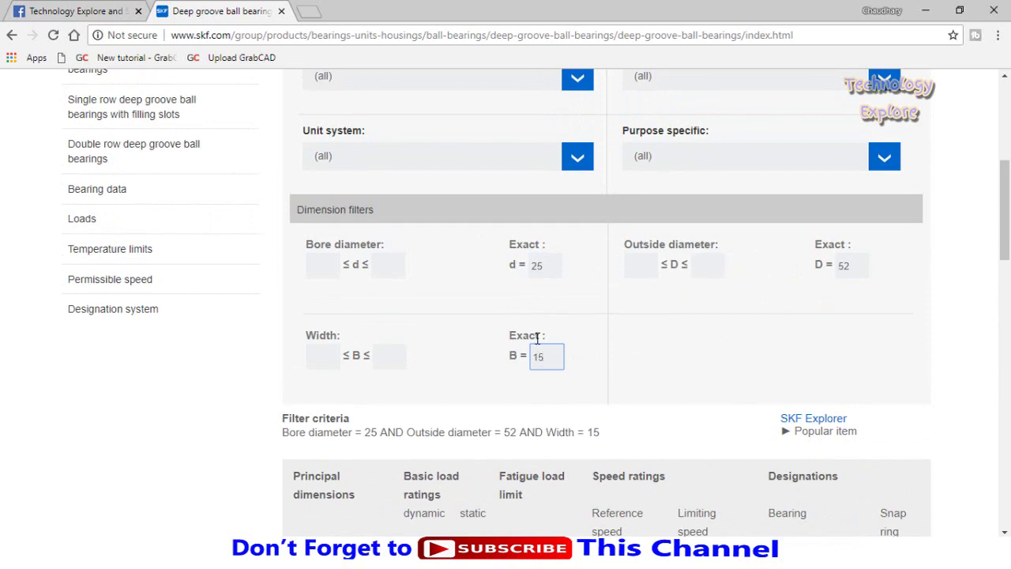
text(5)
click(622, 335)
Scroll down to the filtered results table listing the 6205-series bearings
scroll(555, 274, down, 4)
scroll(553, 272, down, 1)
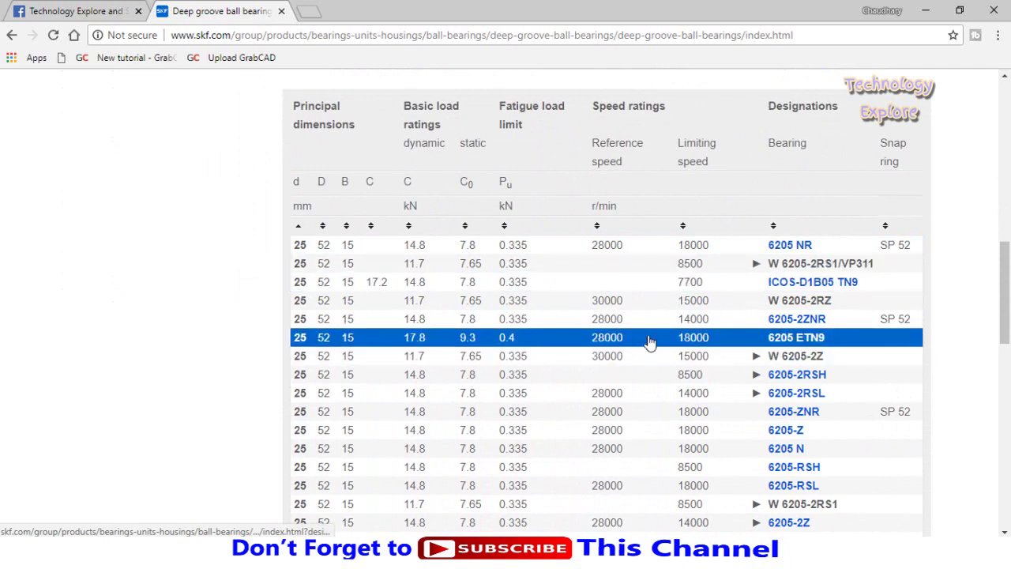
scroll(469, 135, up, 4)
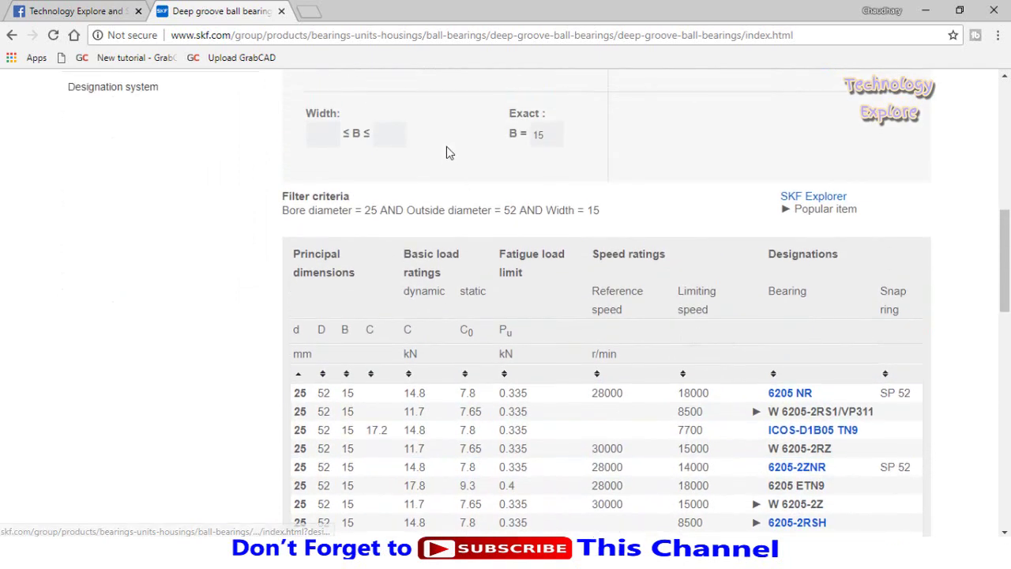
scroll(598, 277, down, 5)
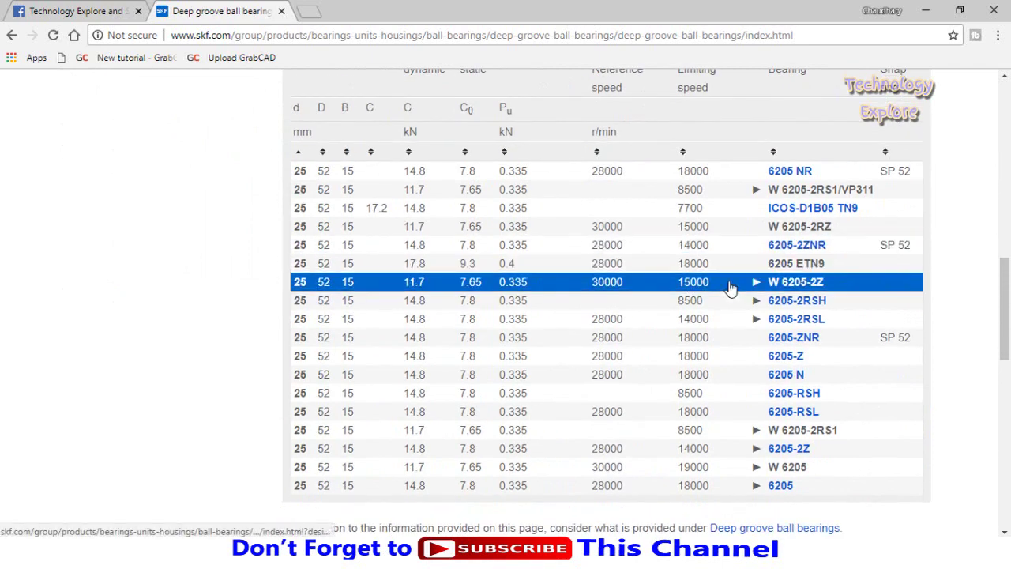
scroll(735, 372, down, 1)
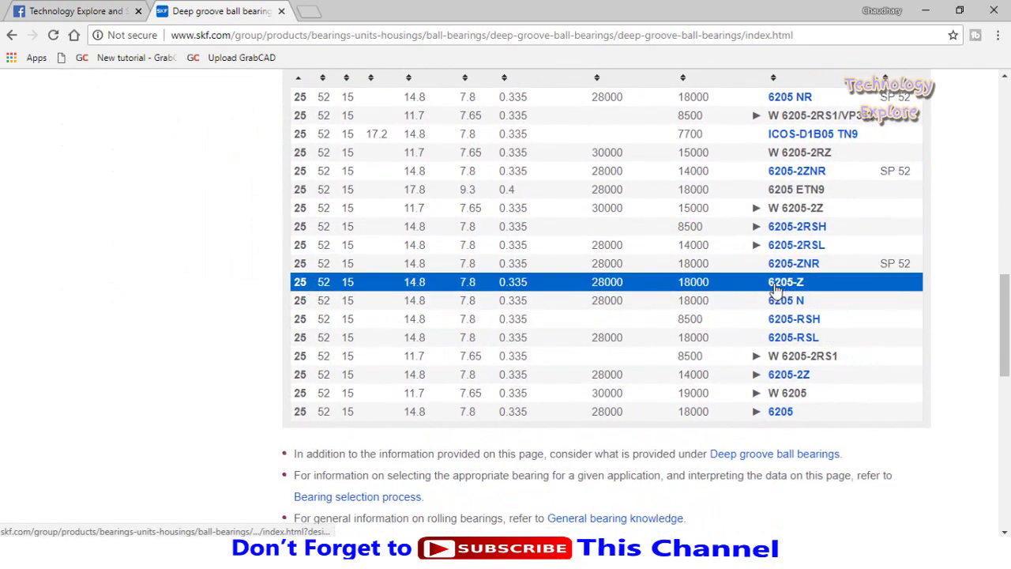
click(773, 288)
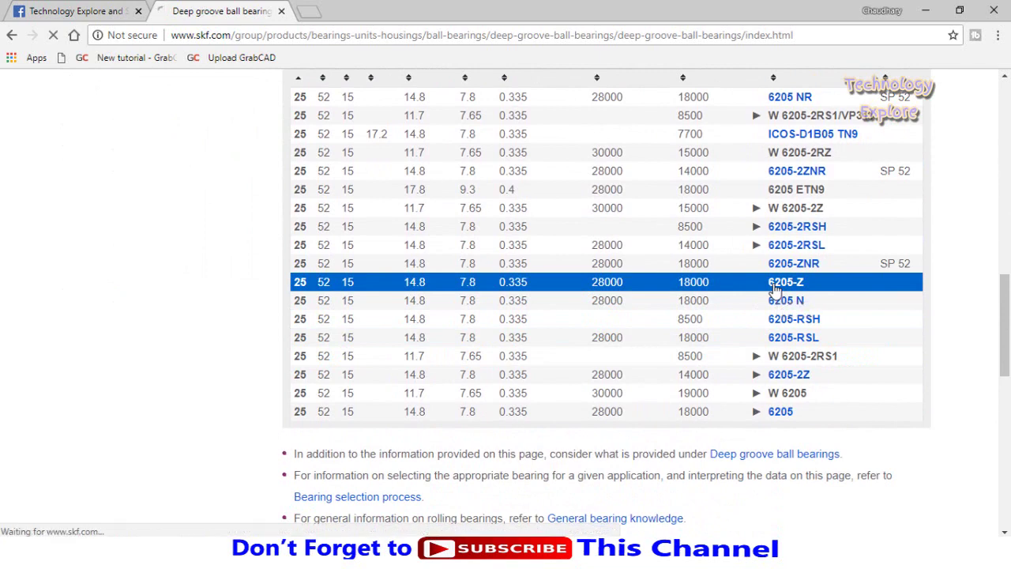
scroll(765, 408, down, 2)
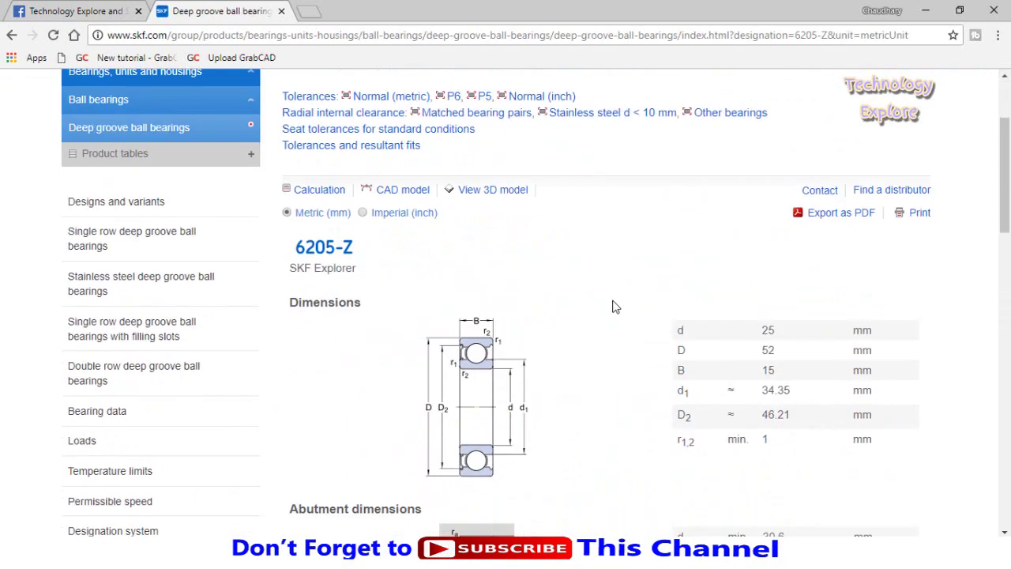
scroll(671, 316, down, 3)
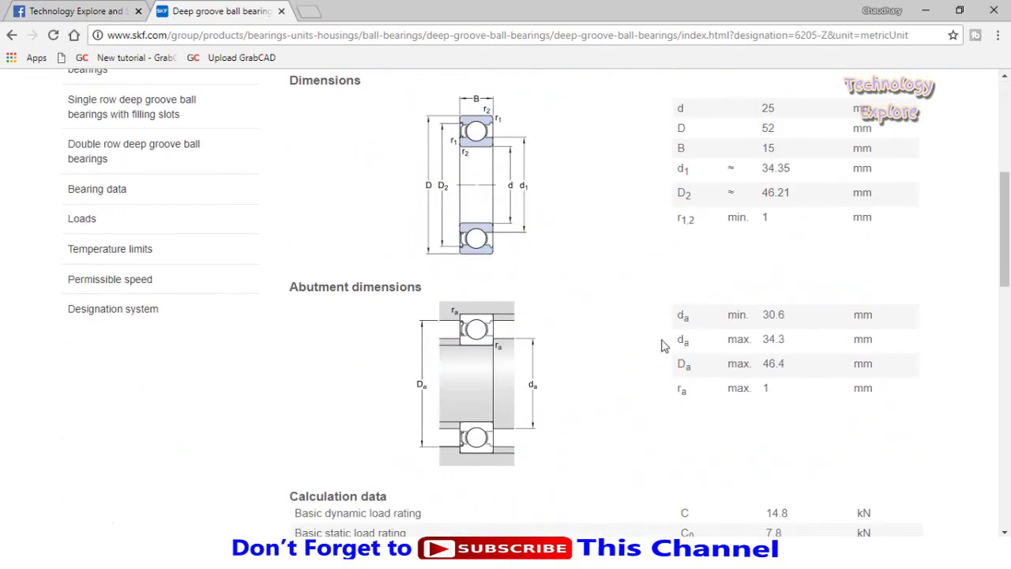
scroll(619, 336, up, 3)
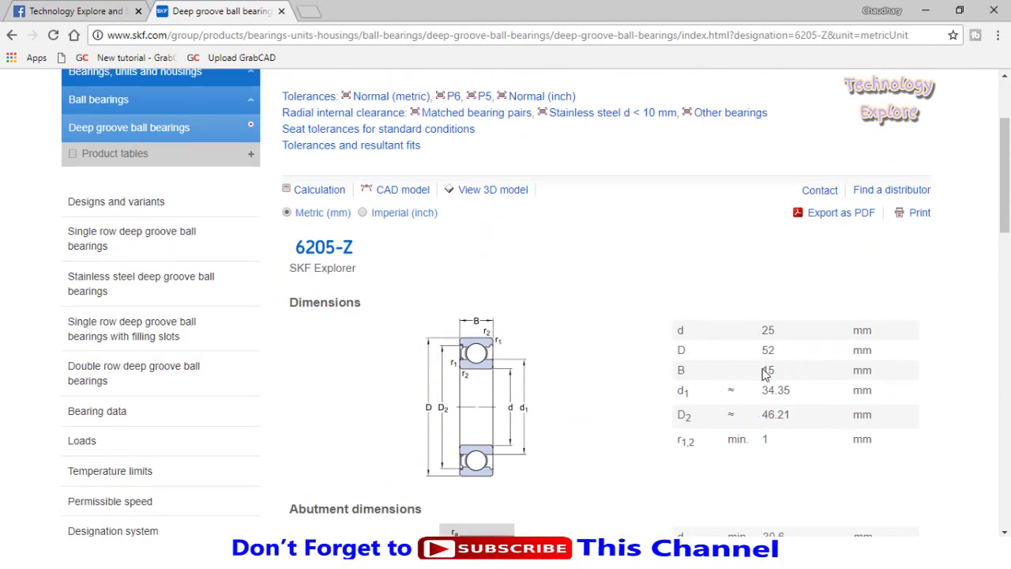
scroll(557, 293, up, 1)
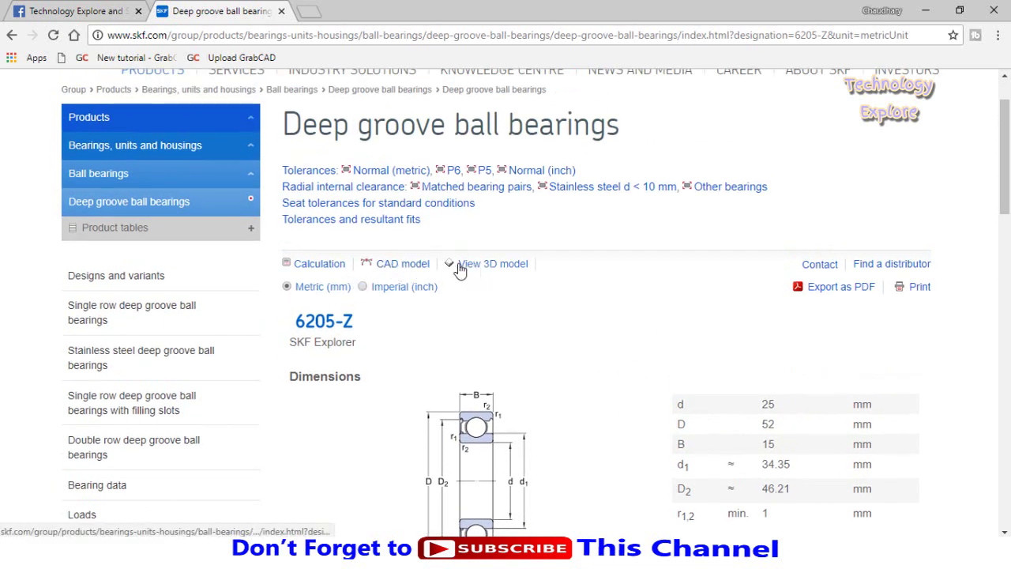
Download the 6205-Z CAD model in native 3D Solid Edge (ST4) format
click(401, 267)
scroll(641, 345, down, 2)
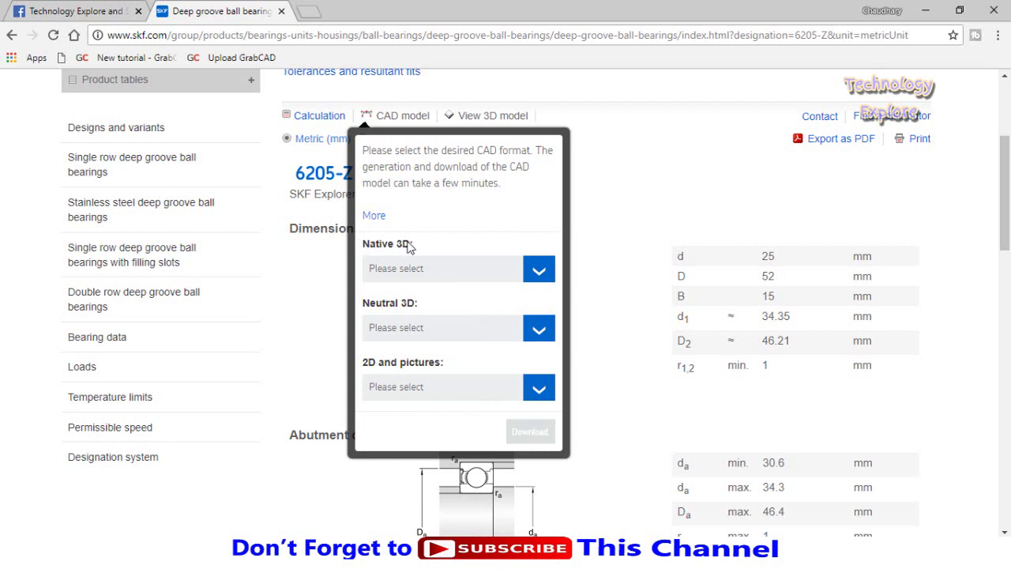
click(541, 271)
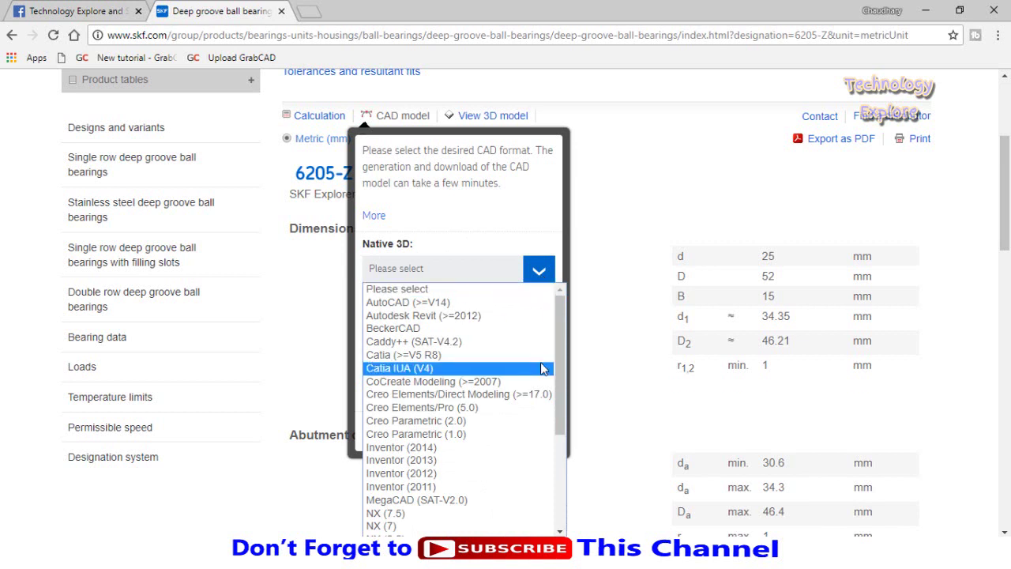
scroll(426, 158, down, 2)
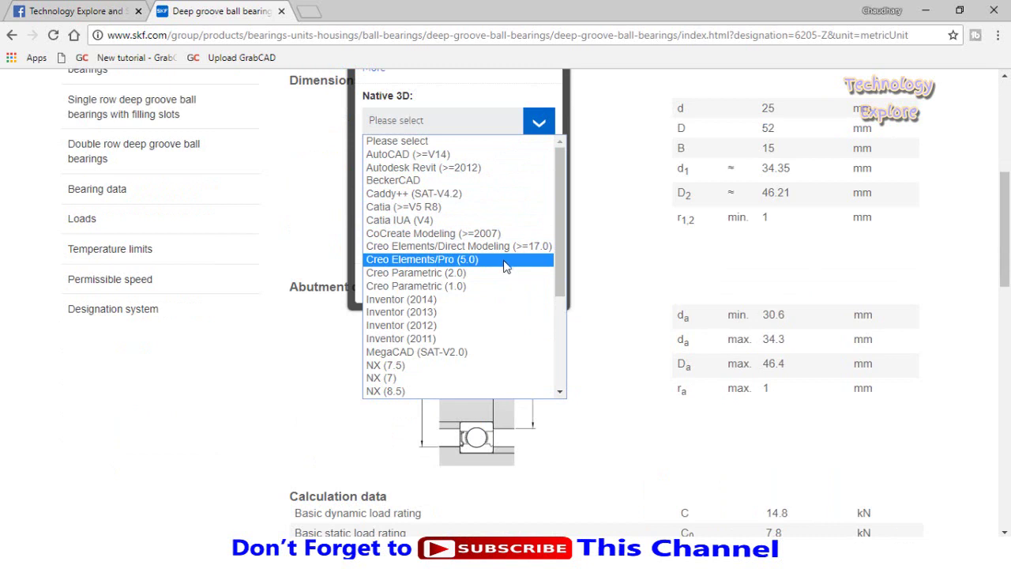
scroll(503, 260, down, 4)
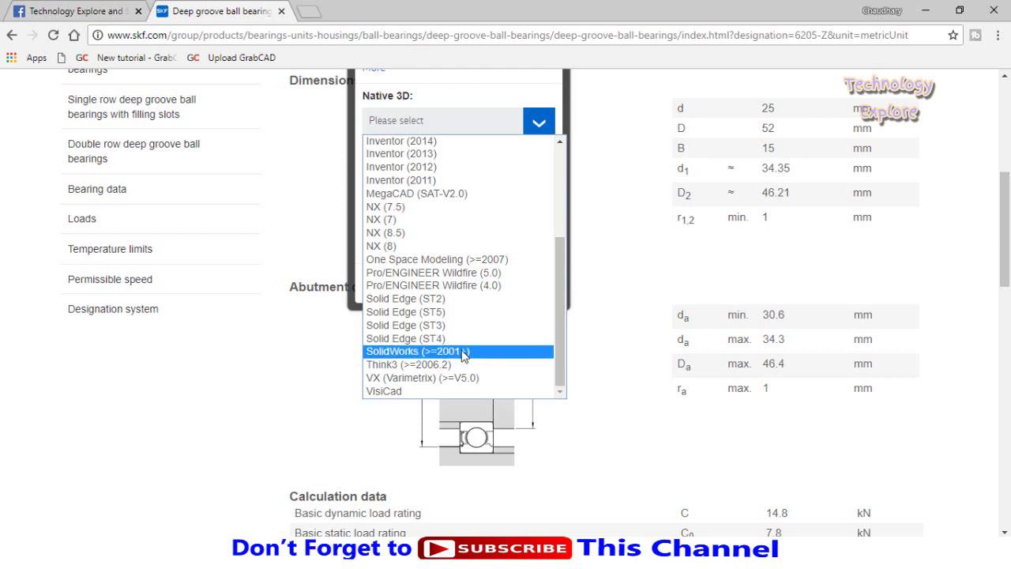
click(433, 346)
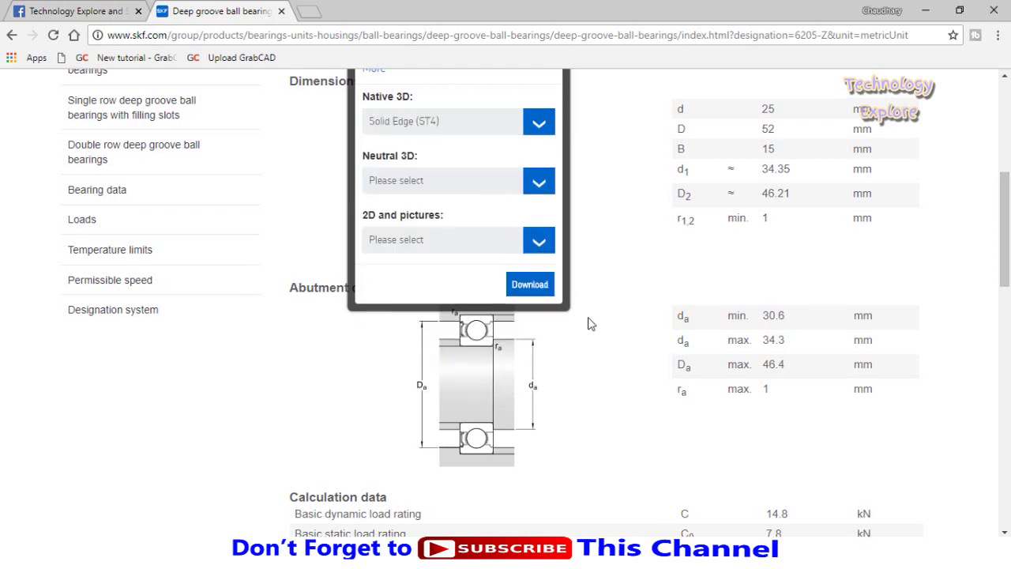
scroll(592, 321, up, 1)
click(521, 361)
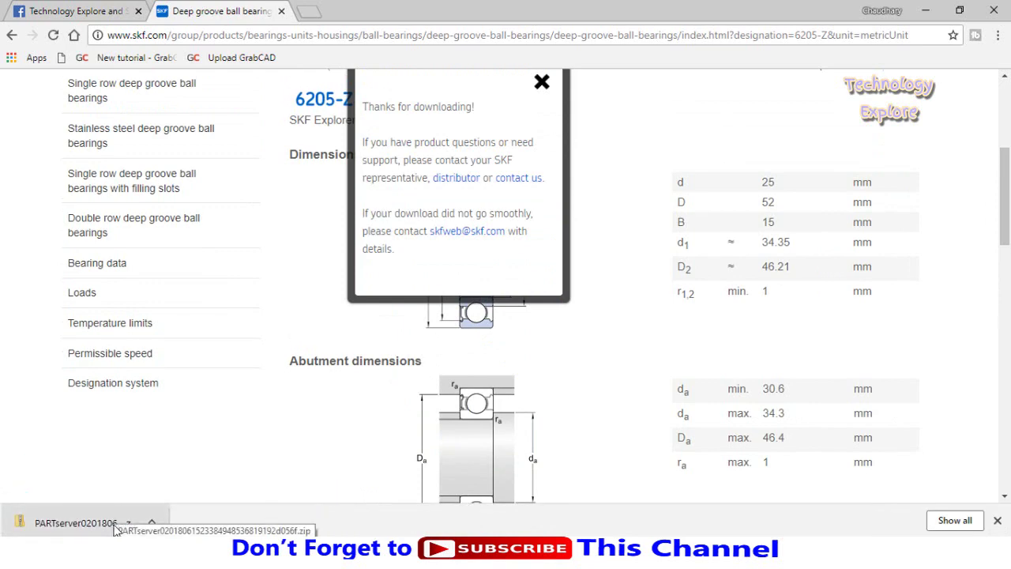
Copy the SE_3D_ST4 folder out of the downloaded PARTserver zip and close Explorer
click(925, 10)
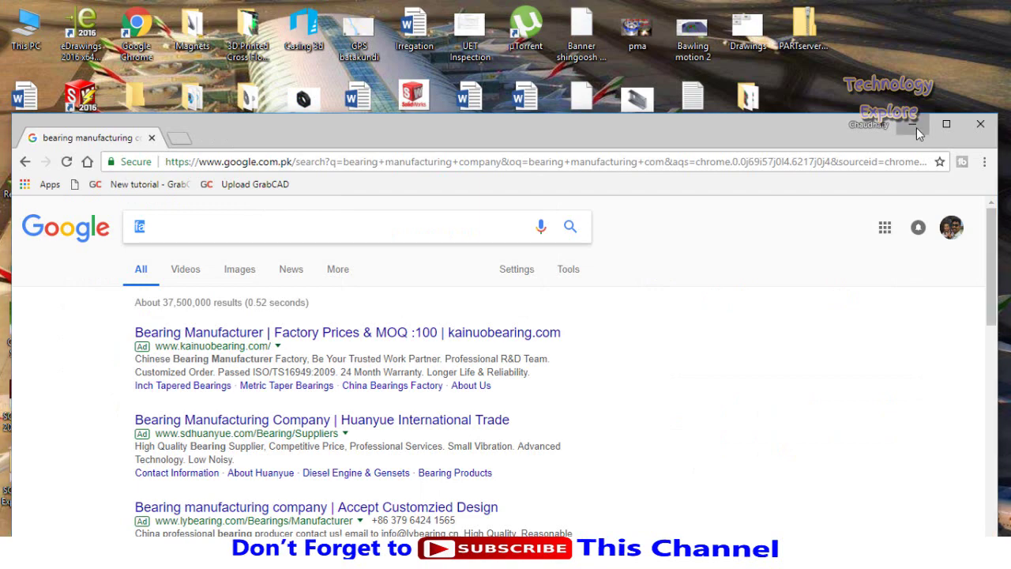
click(913, 126)
double_click(796, 33)
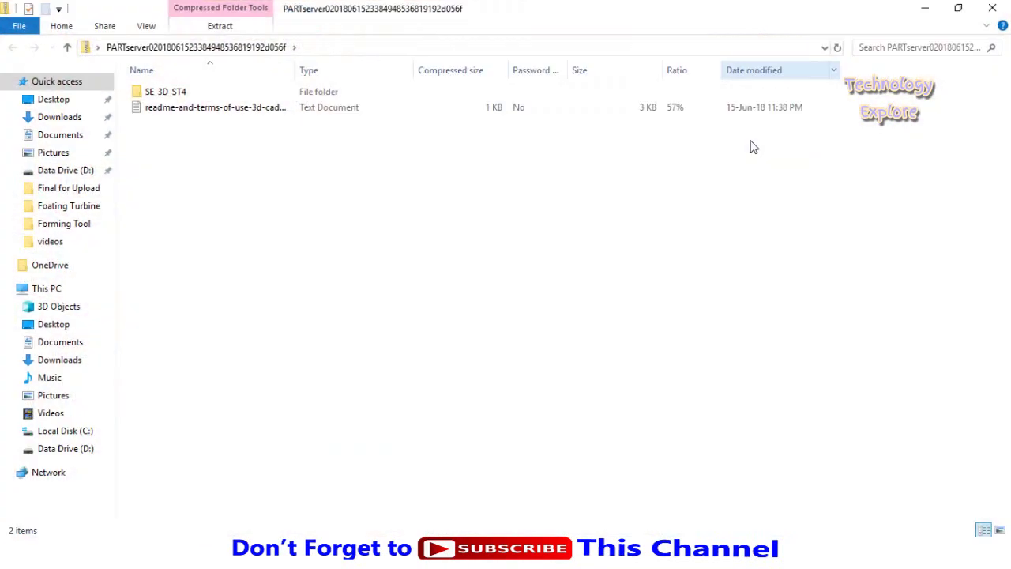
right_click(156, 98)
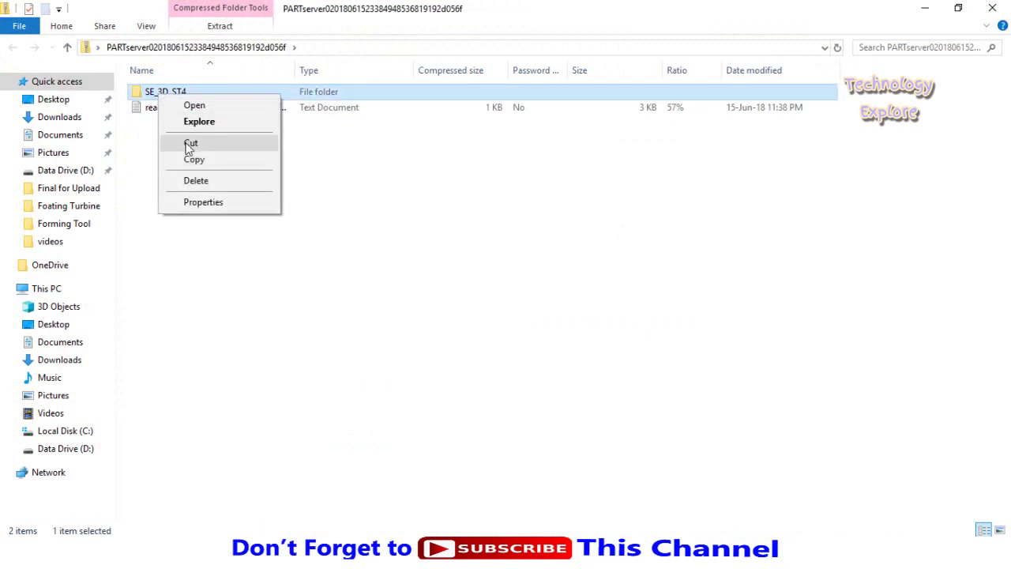
click(190, 160)
click(992, 8)
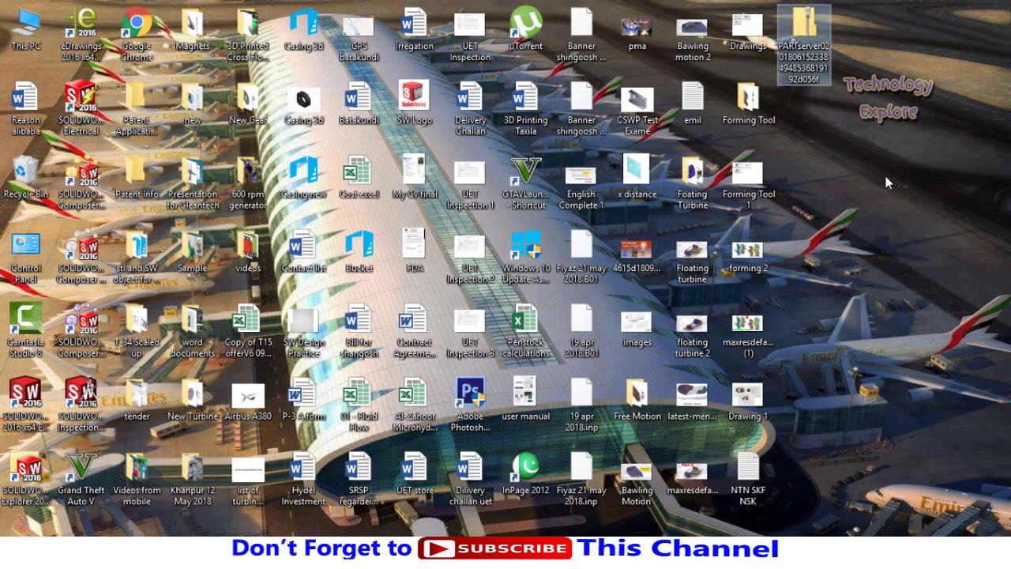
right_click(848, 156)
Paste SE_3D_ST4 on the desktop, open its 6205-Z.asm, and orbit to side-on
click(872, 185)
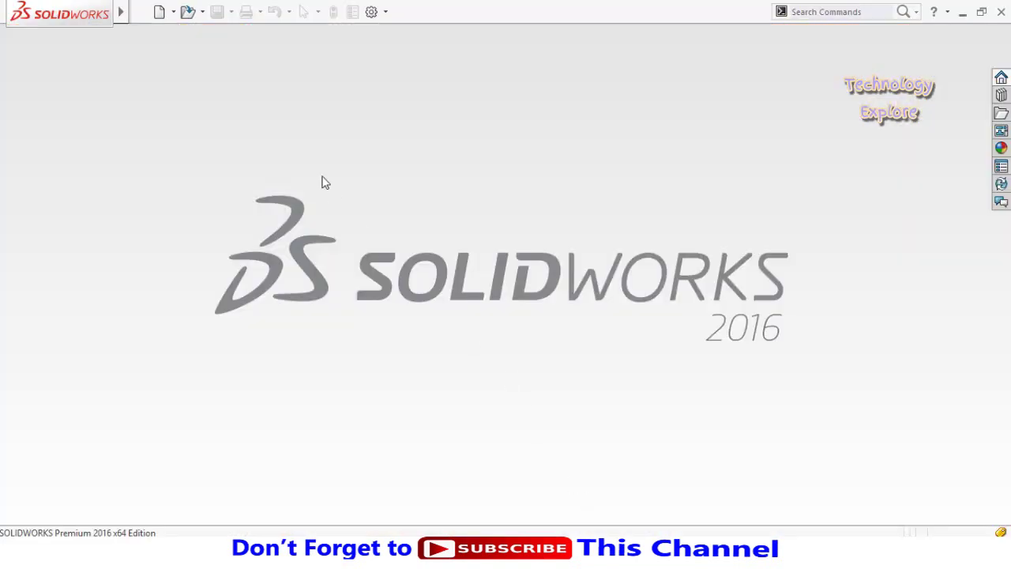
click(187, 11)
click(537, 268)
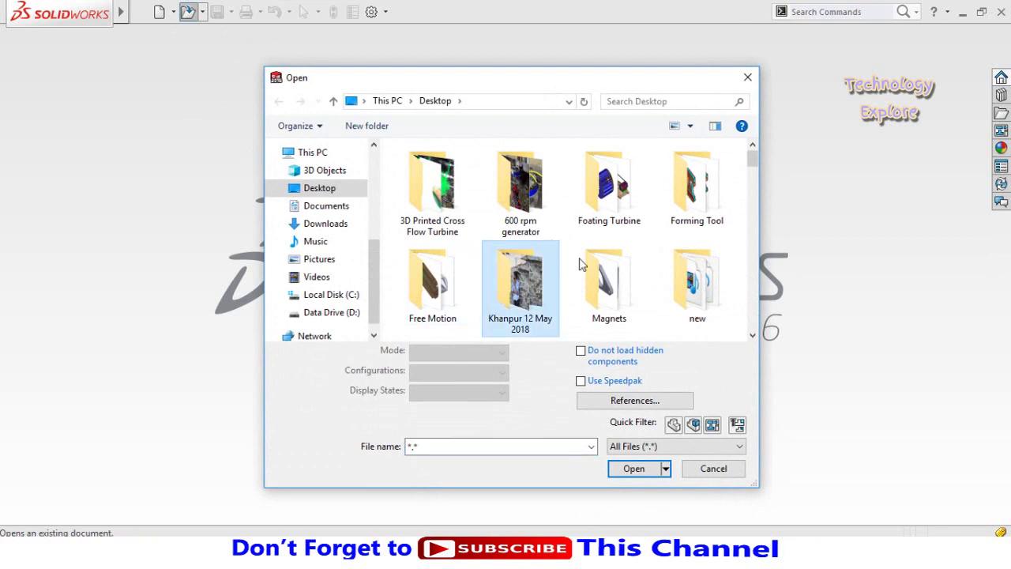
key(s)
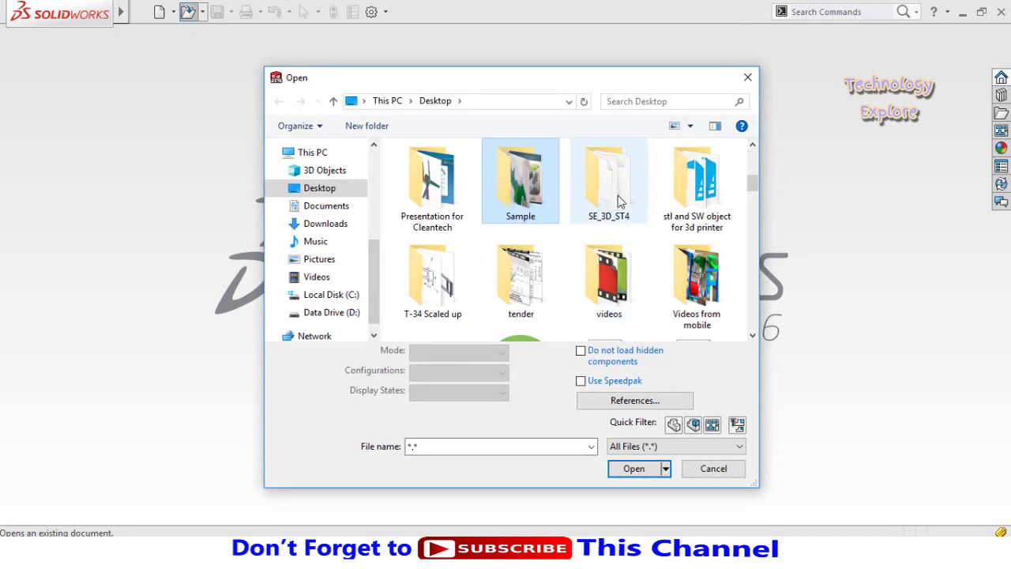
double_click(612, 188)
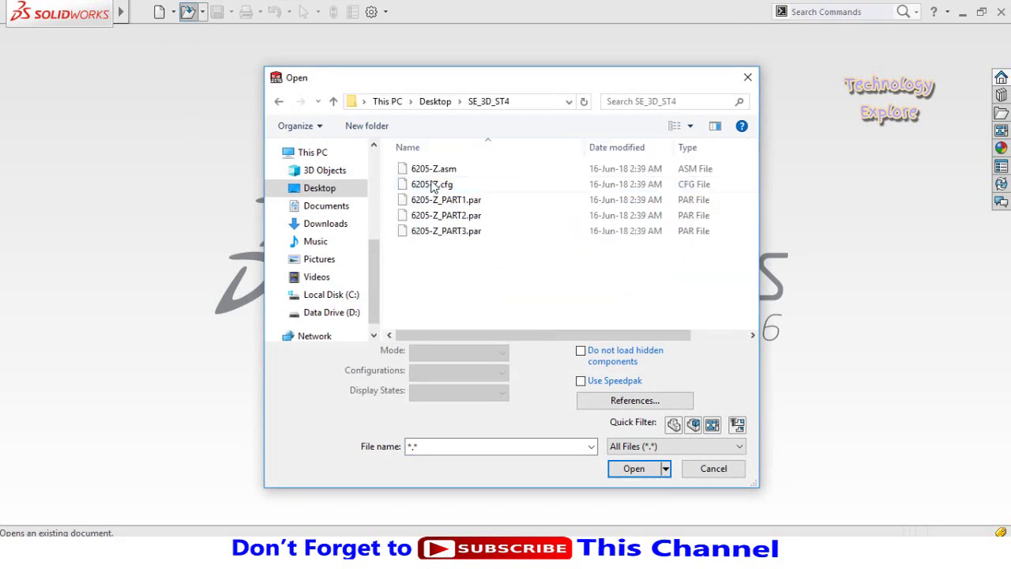
click(412, 169)
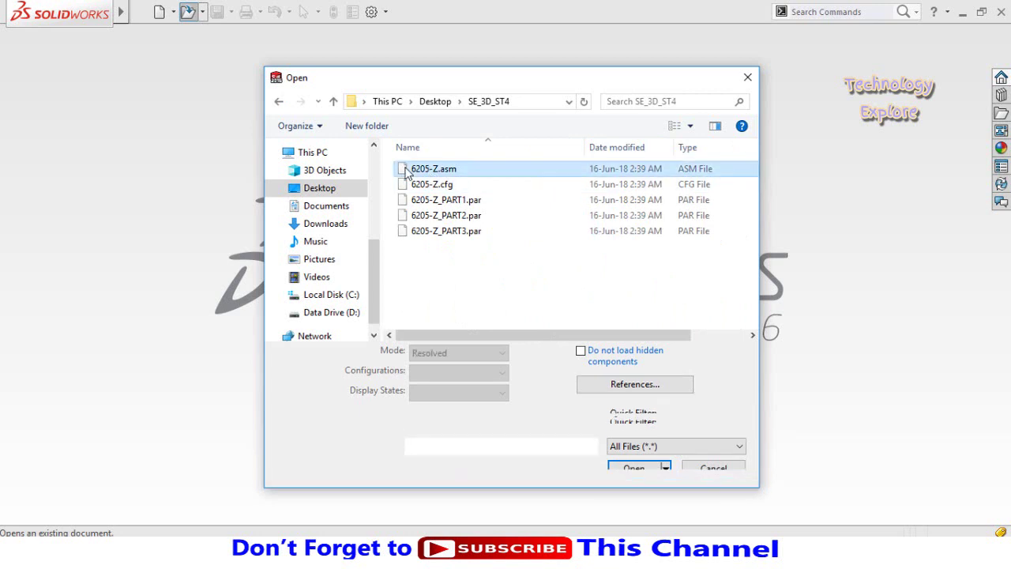
click(633, 469)
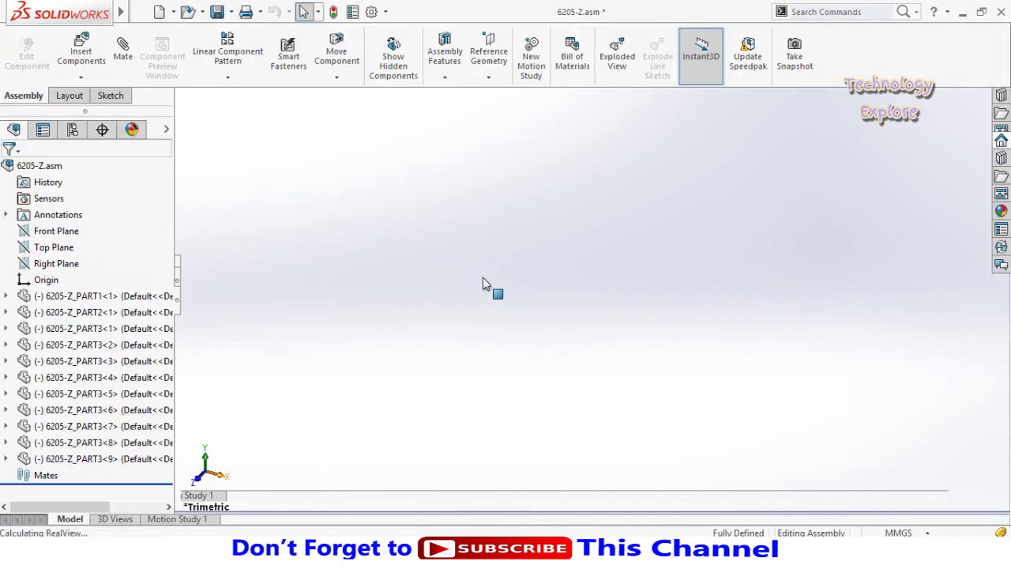
middle_drag(453, 294, 574, 374)
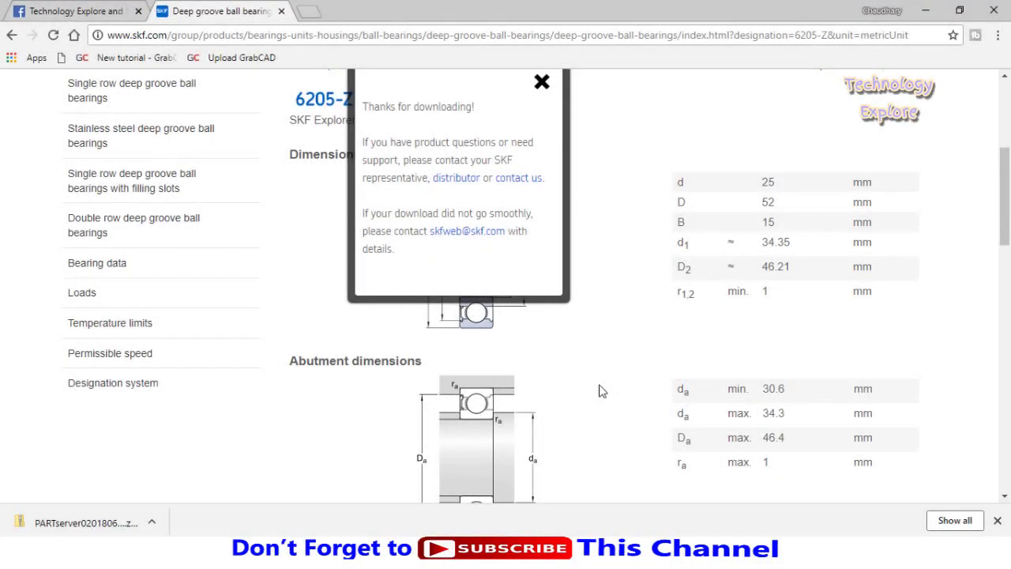
Download the 6205-Z model again as a Neutral 3D STL file, then minimize Chrome
scroll(599, 390, up, 1)
click(542, 158)
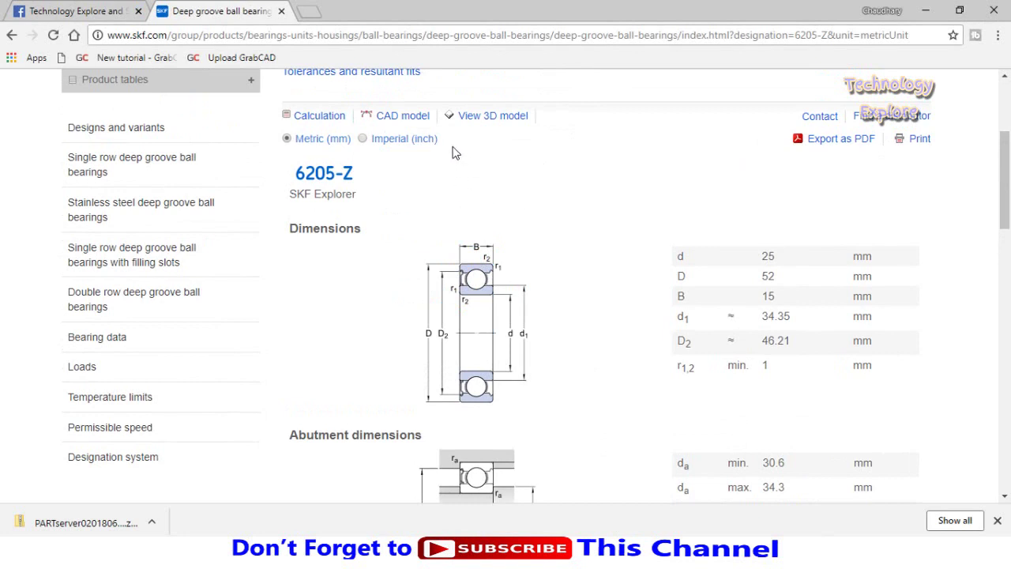
click(387, 118)
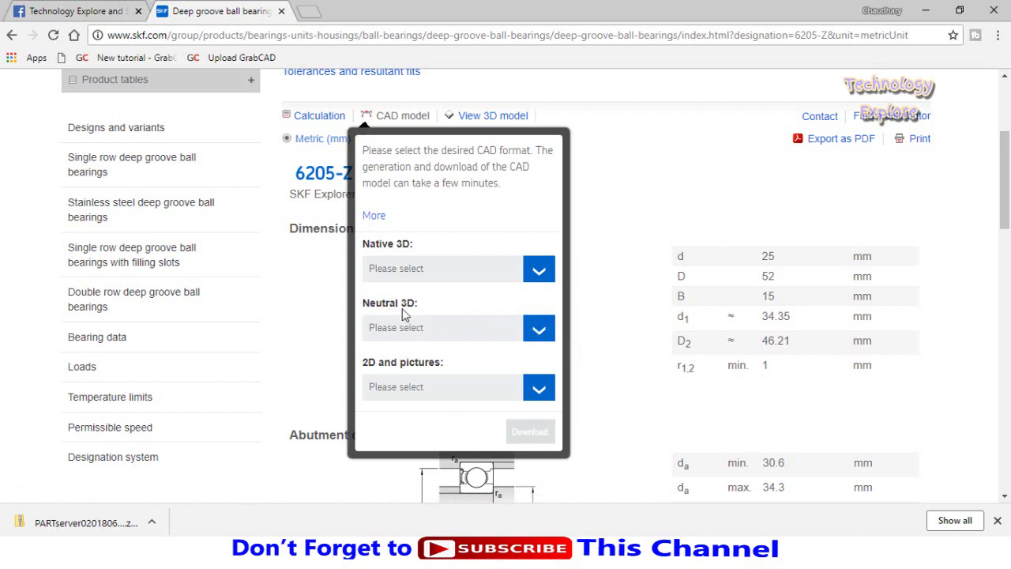
click(548, 338)
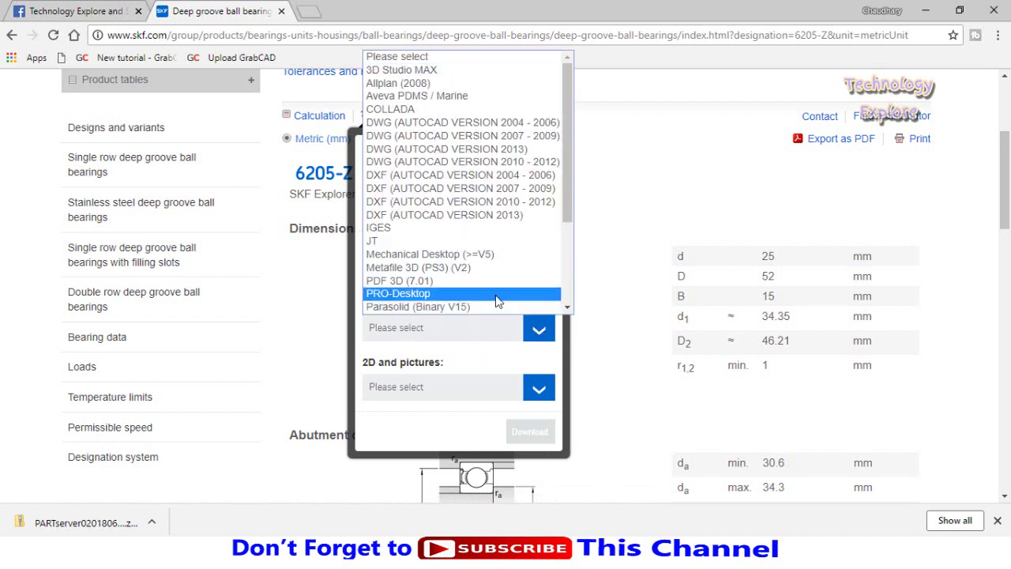
scroll(480, 247, down, 3)
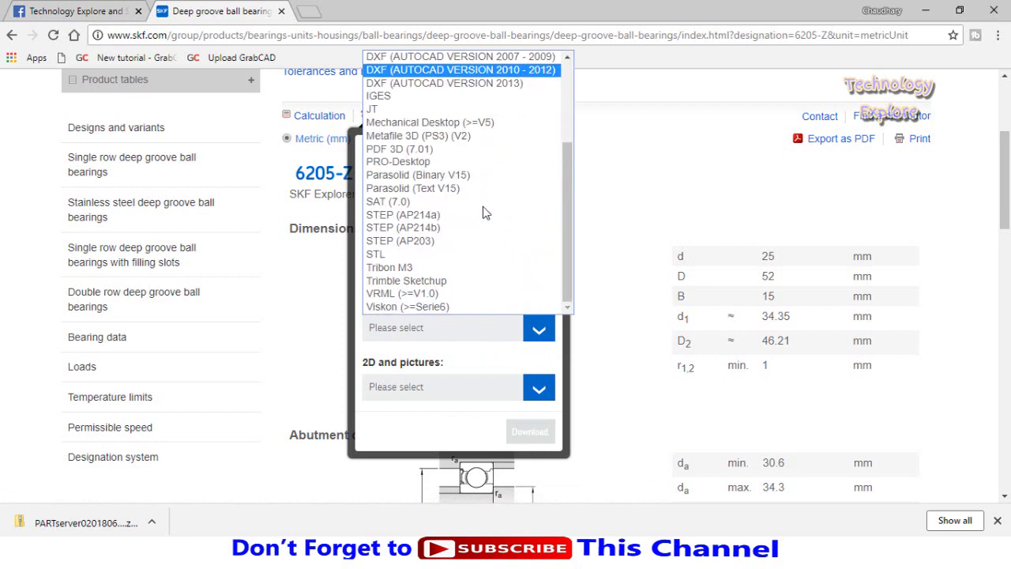
click(380, 254)
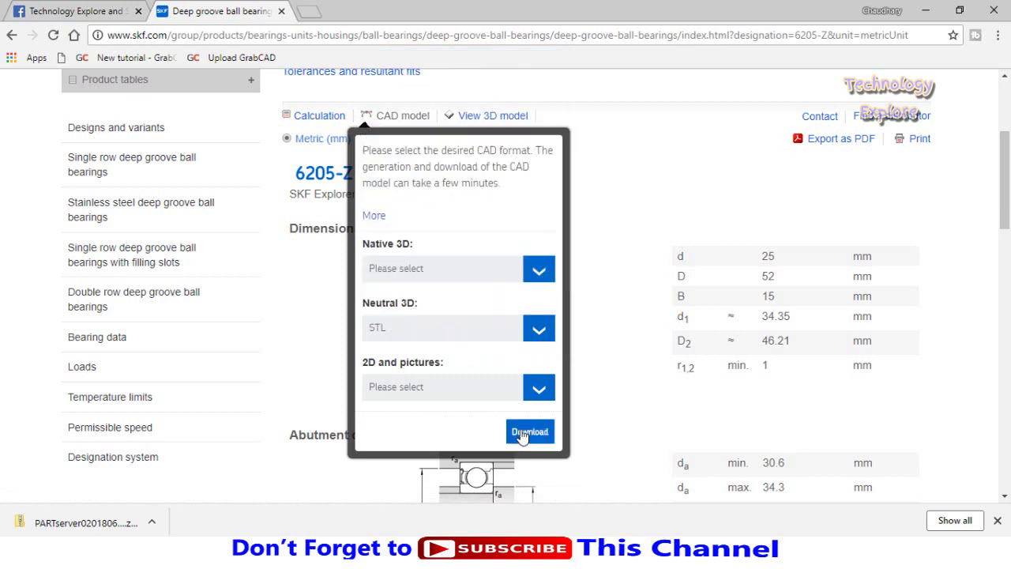
click(538, 435)
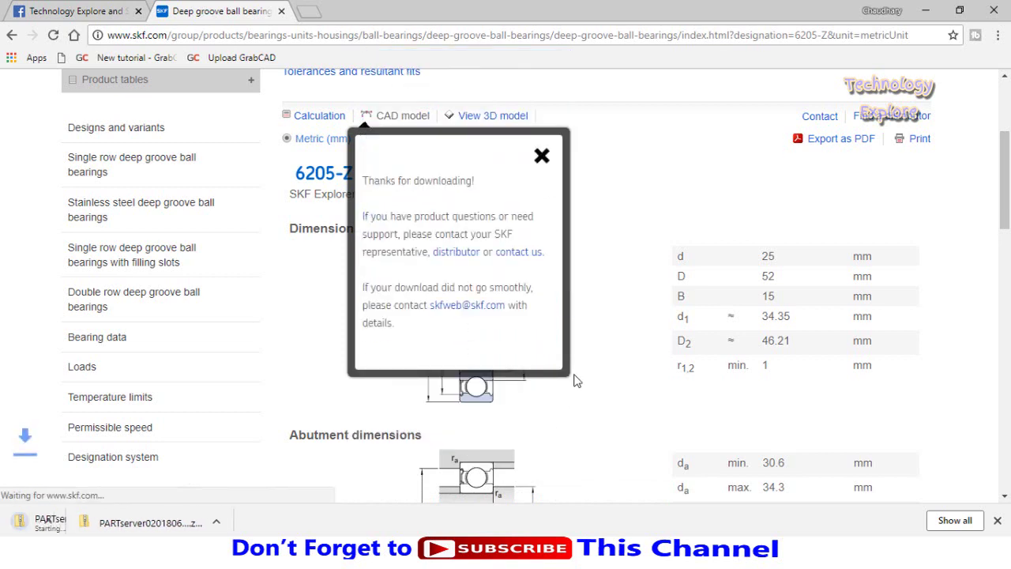
click(540, 156)
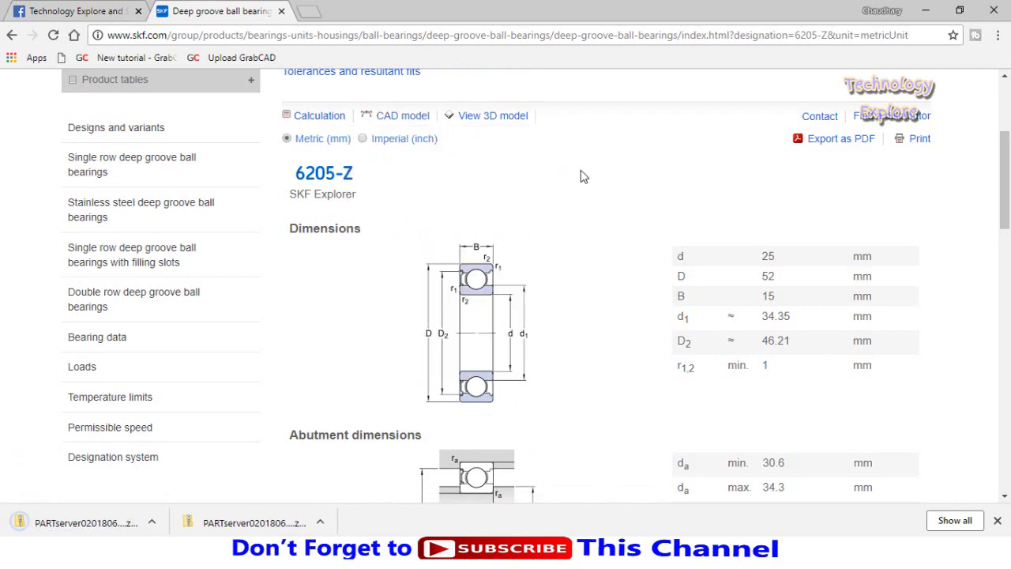
click(925, 10)
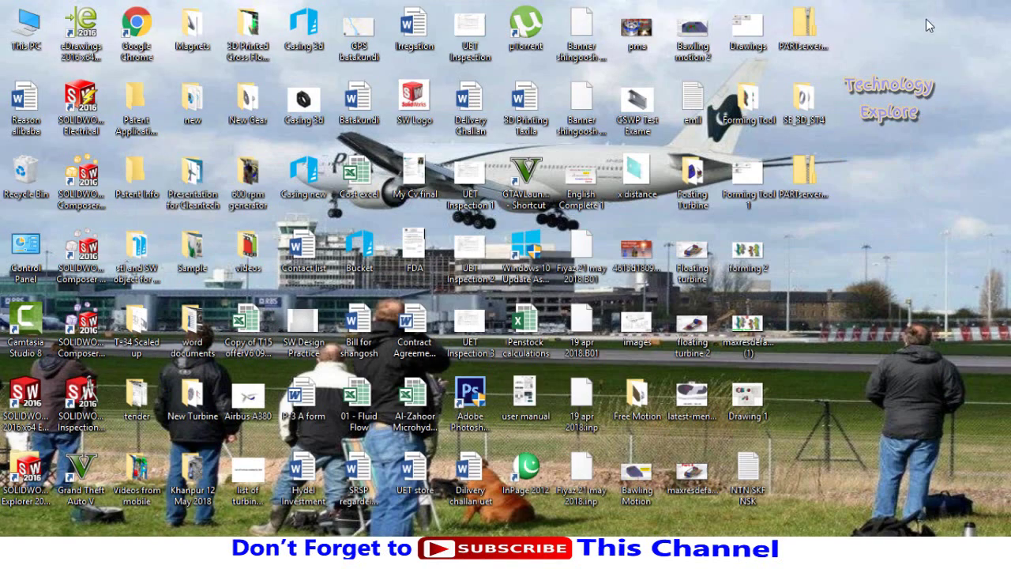
Copy the 6205-Z file from the zip to the desktop and open it with 3D Builder
double_click(803, 186)
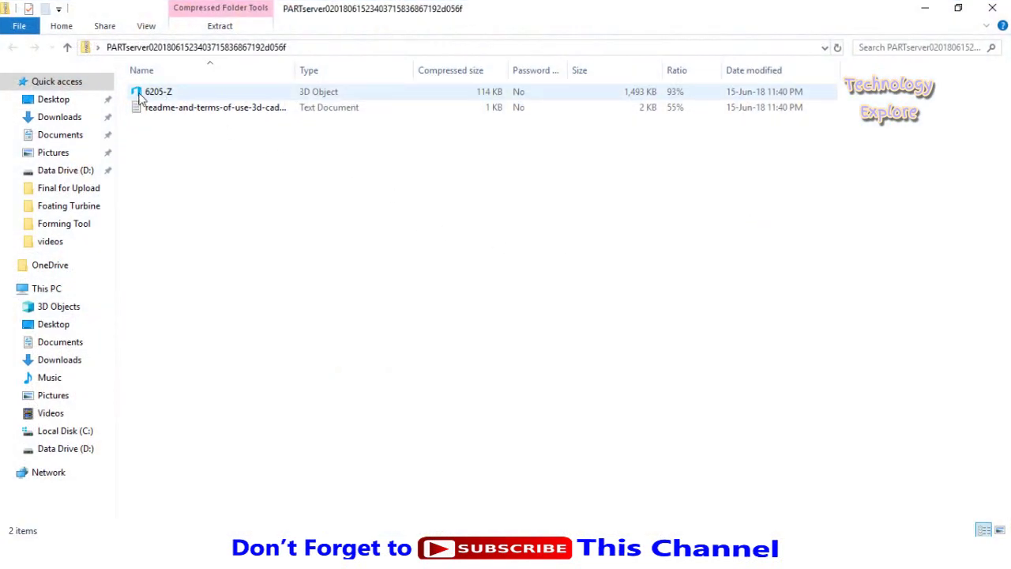
right_click(162, 97)
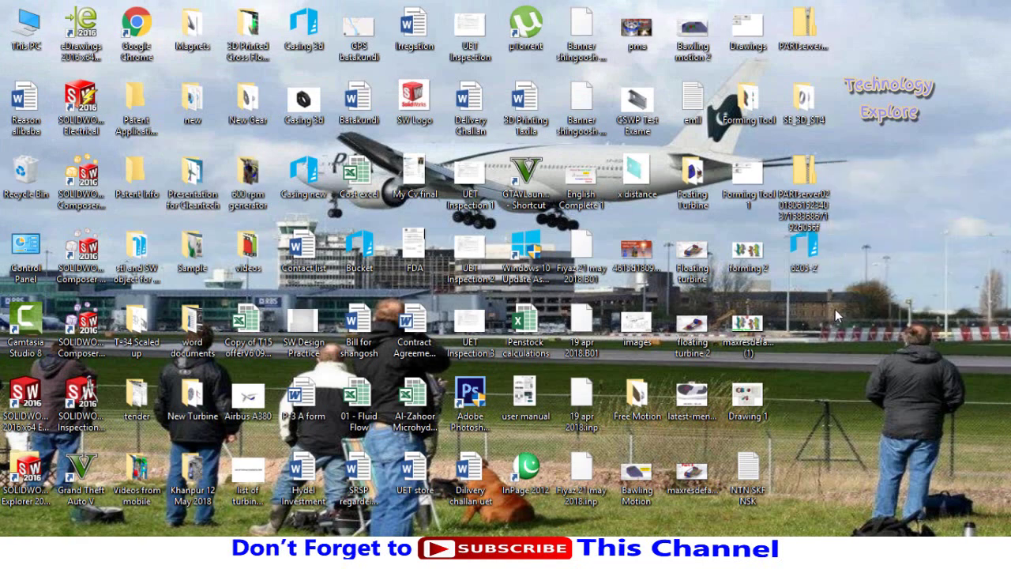
right_click(811, 251)
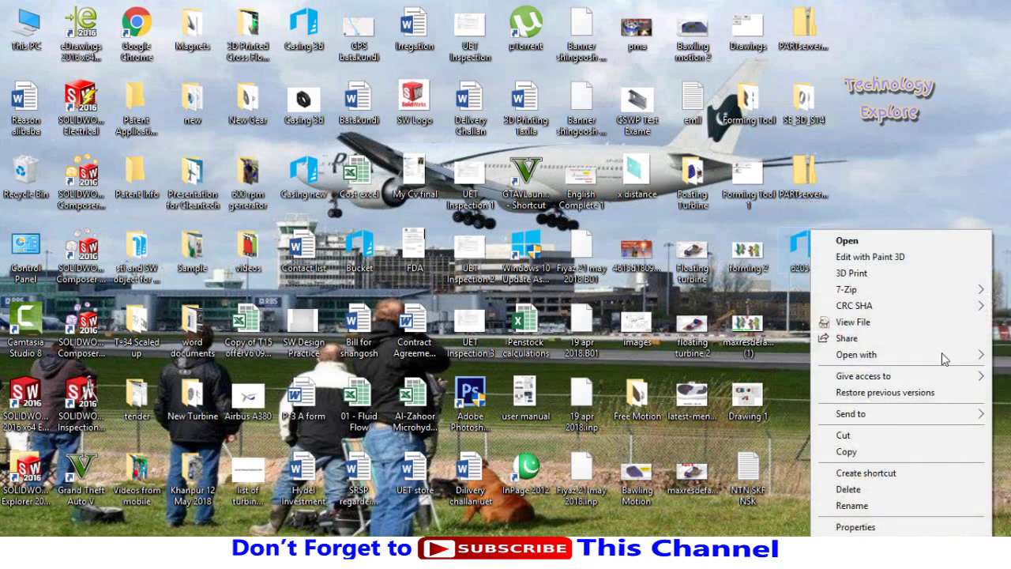
mouse_move(942, 359)
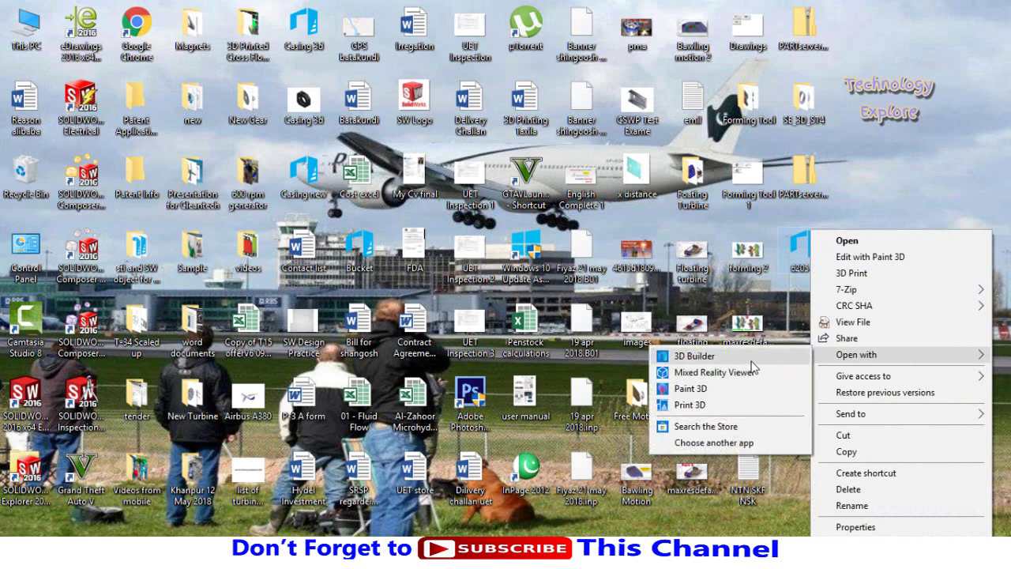
click(684, 357)
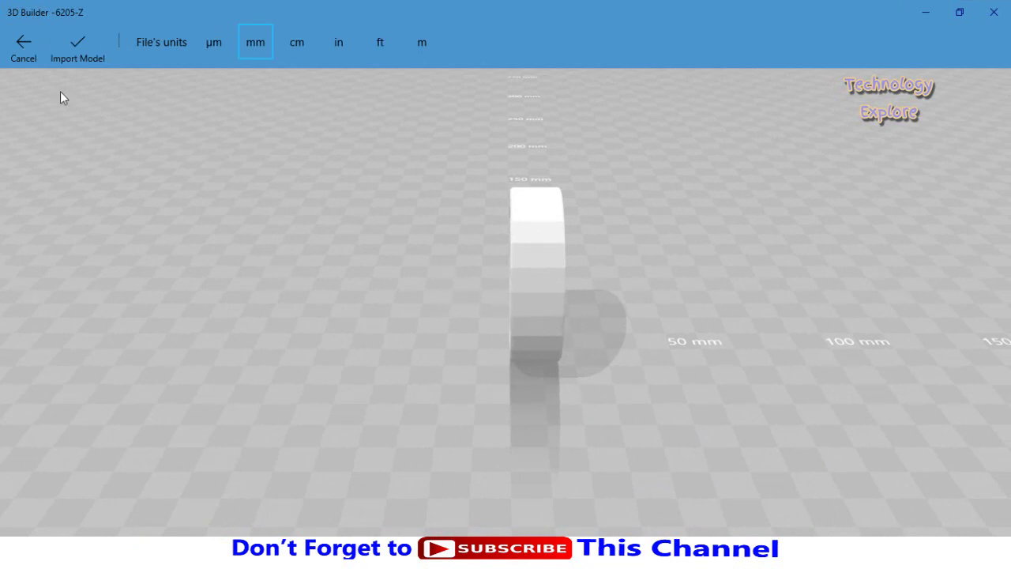
Import the 6205-Z model into the 3D Builder scene with units left at mm
click(77, 44)
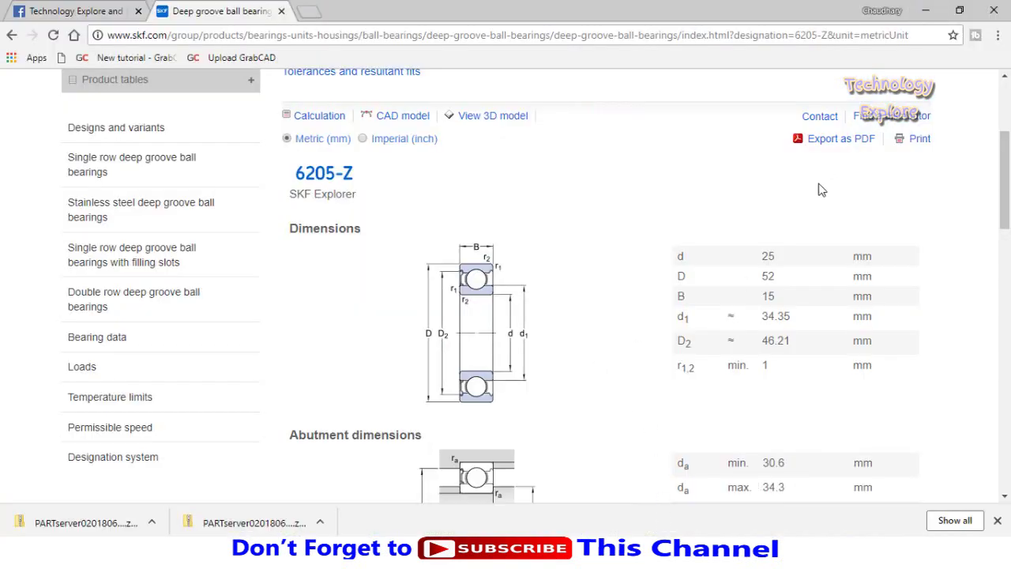
Search Google for 'ntn bearings' in a new tab and open the Welcome to NTN Bearing result
click(308, 12)
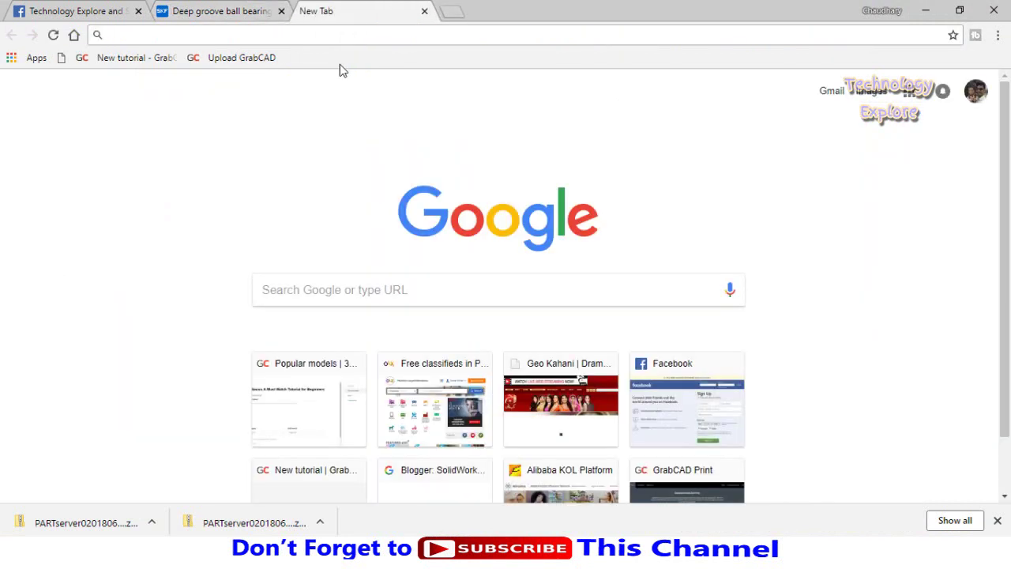
text(ntn )
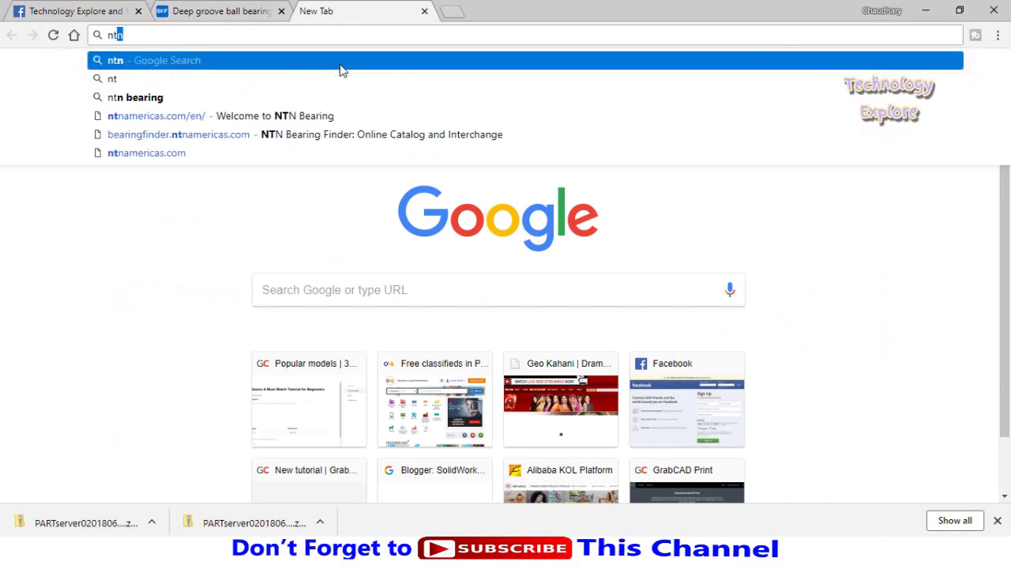
text(bearings)
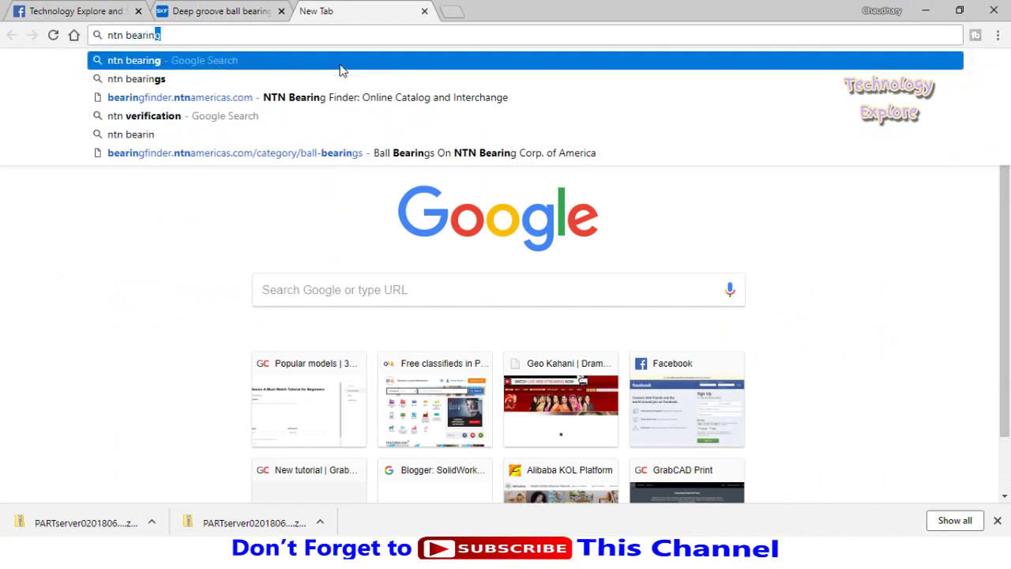
key(Return)
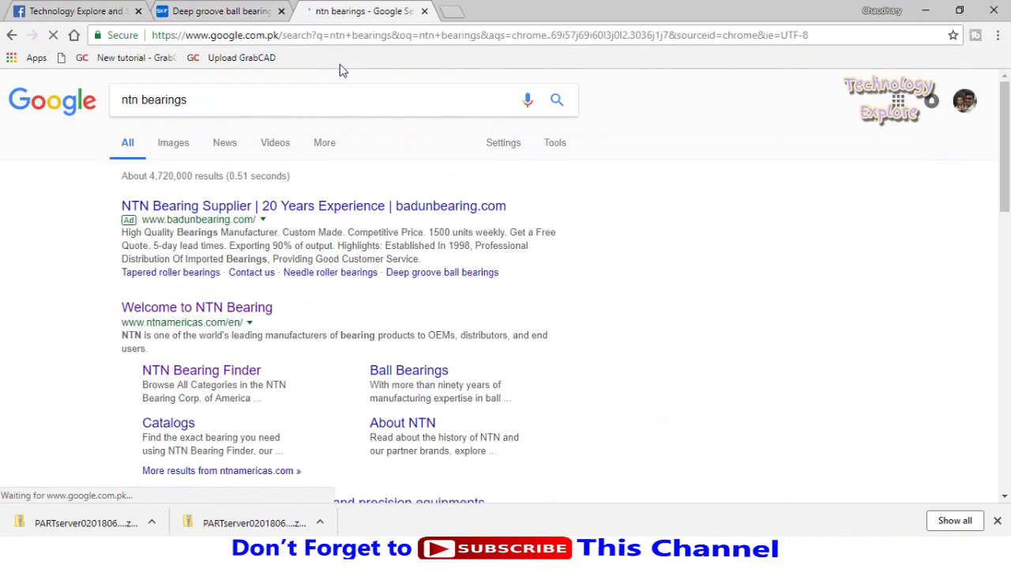
scroll(11, 312, down, 1)
scroll(11, 312, down, 2)
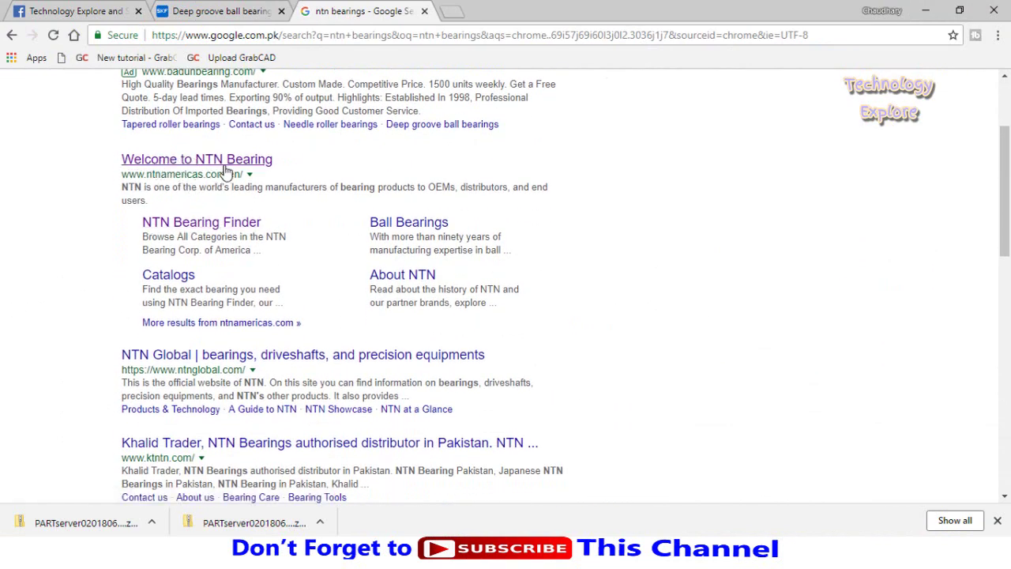
click(198, 164)
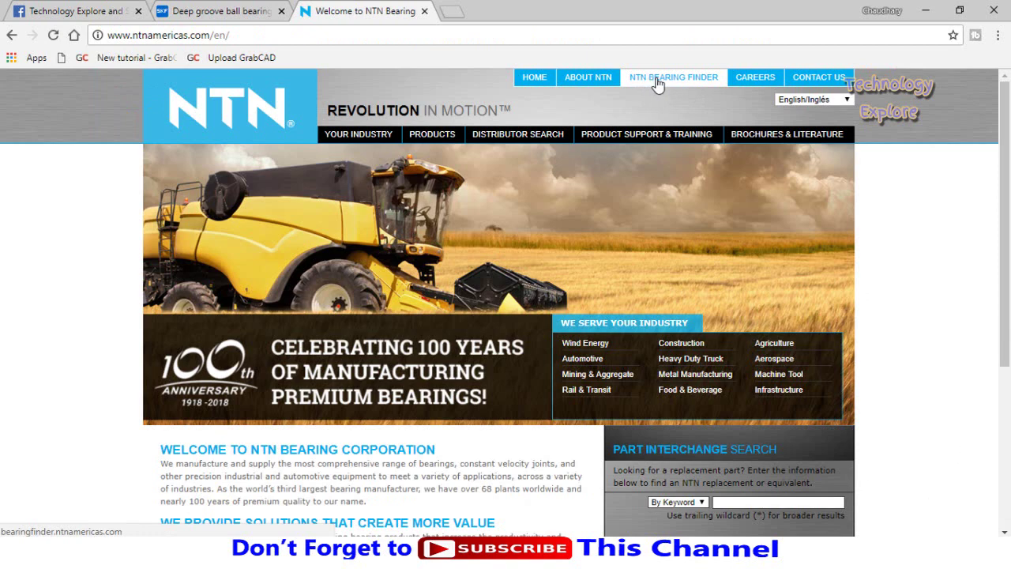
Go to NTN Bearing Finder's Search by Specification and set the unit of measure to Metric
click(656, 82)
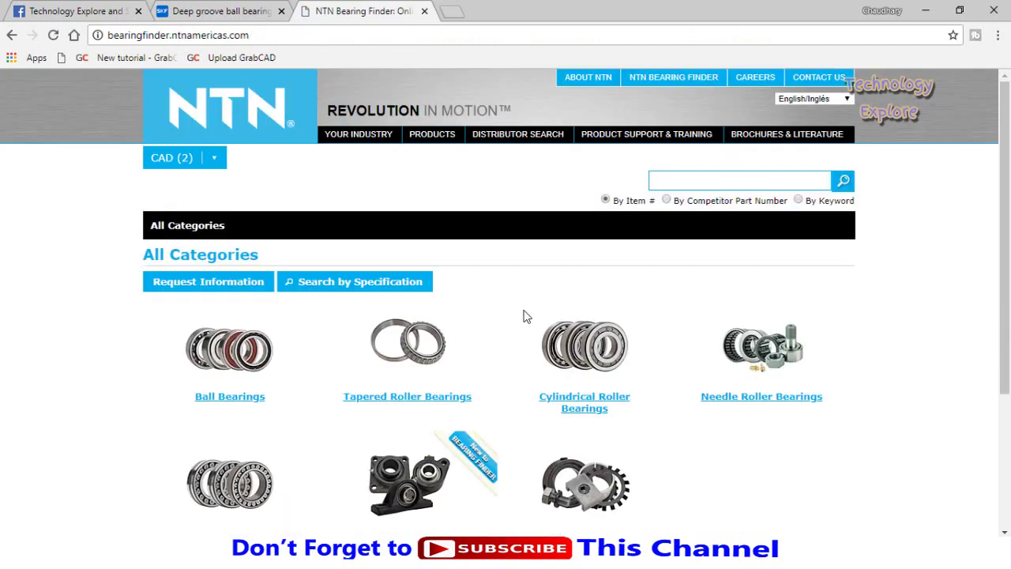
scroll(521, 287, down, 1)
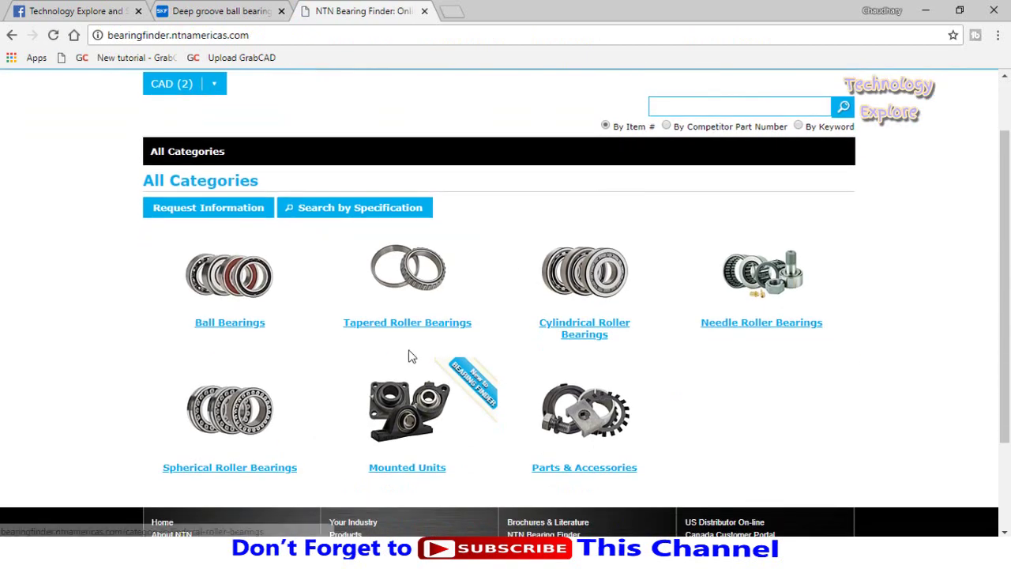
click(328, 212)
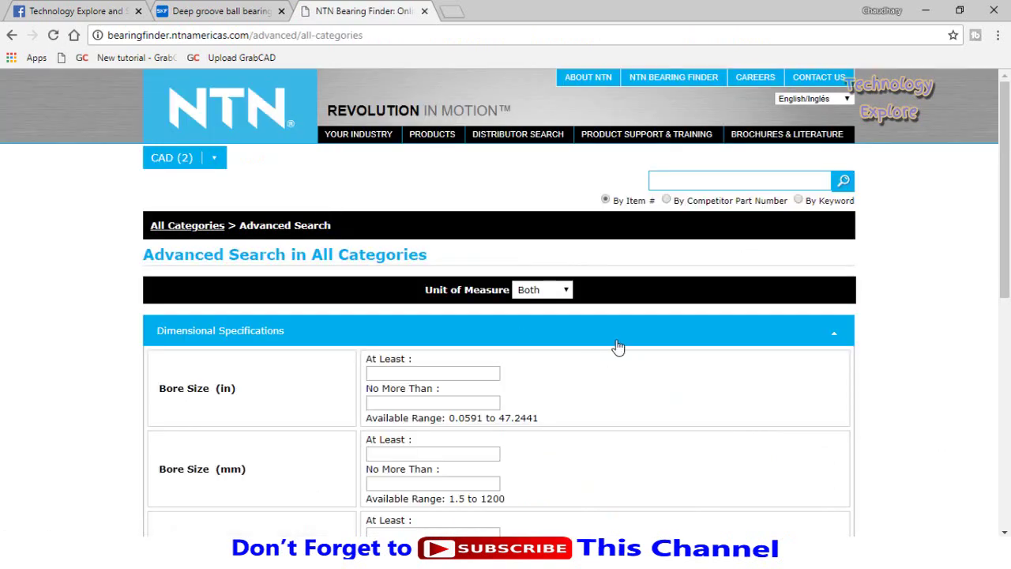
scroll(619, 354, down, 1)
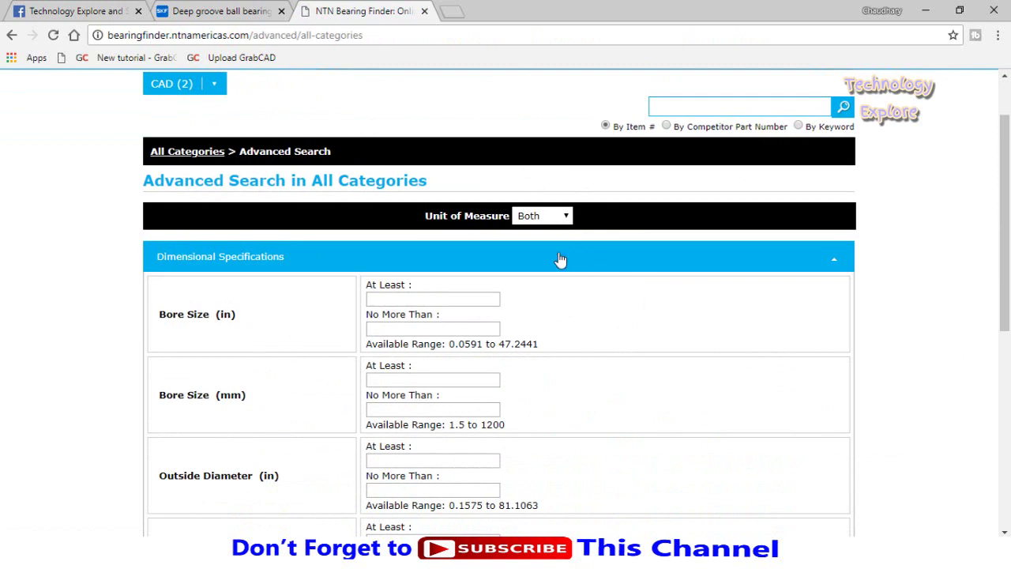
click(561, 218)
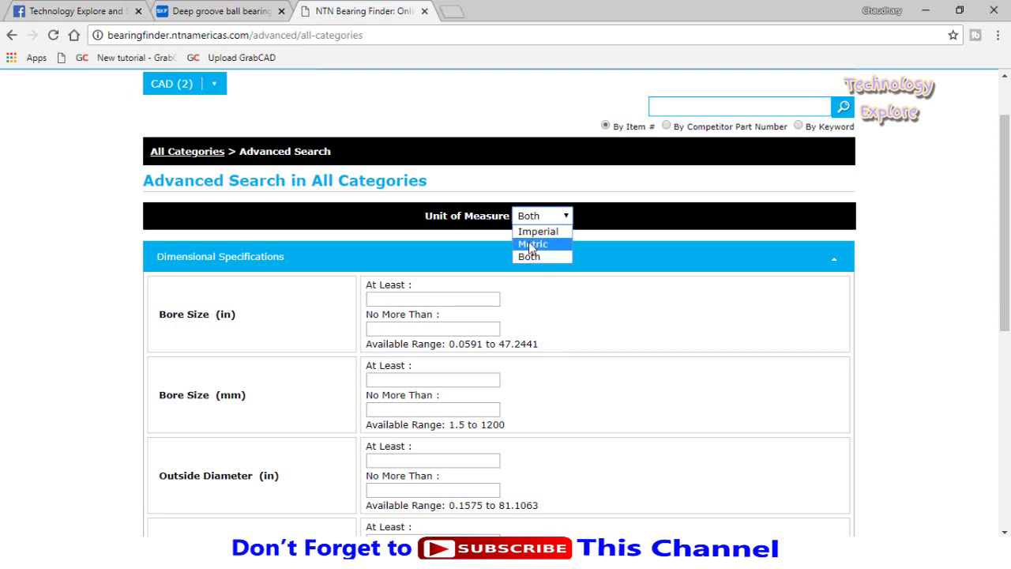
click(532, 245)
Enter bore 15–15 mm, outside diameter 35 mm and width 10–12 mm, then run Advanced Search
scroll(581, 311, down, 1)
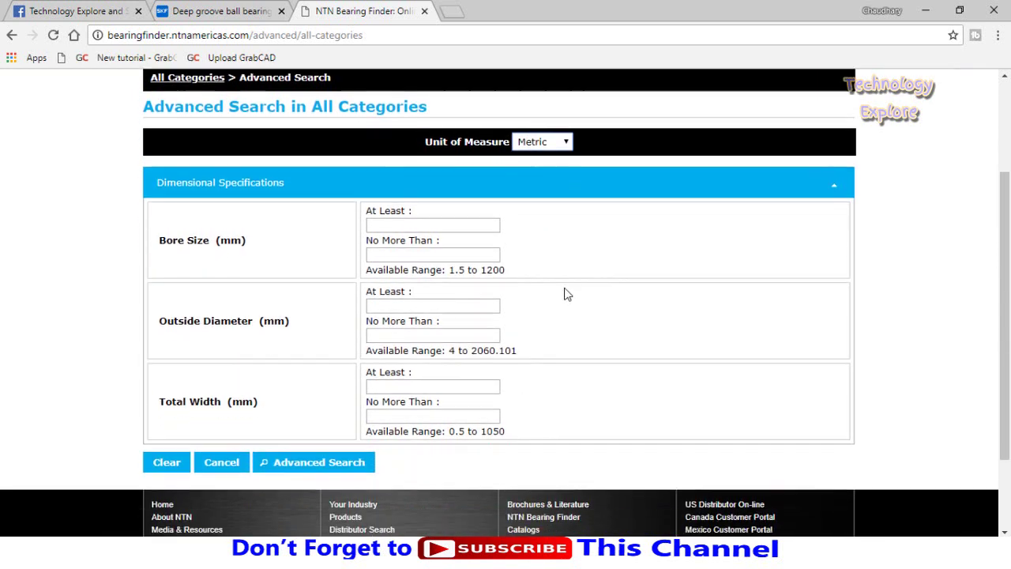
click(394, 226)
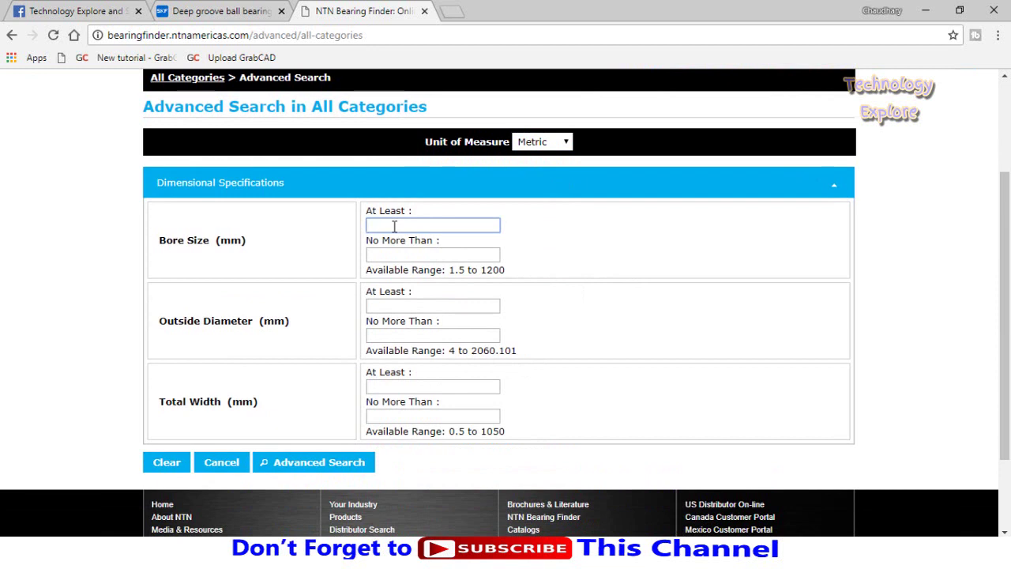
text(15)
key(Tab)
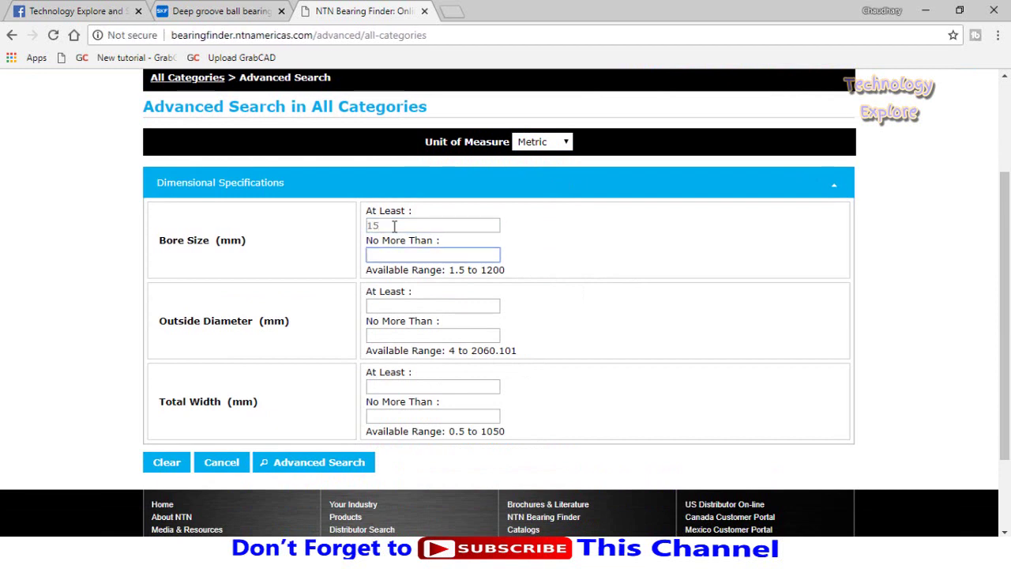
text(15)
key(Tab)
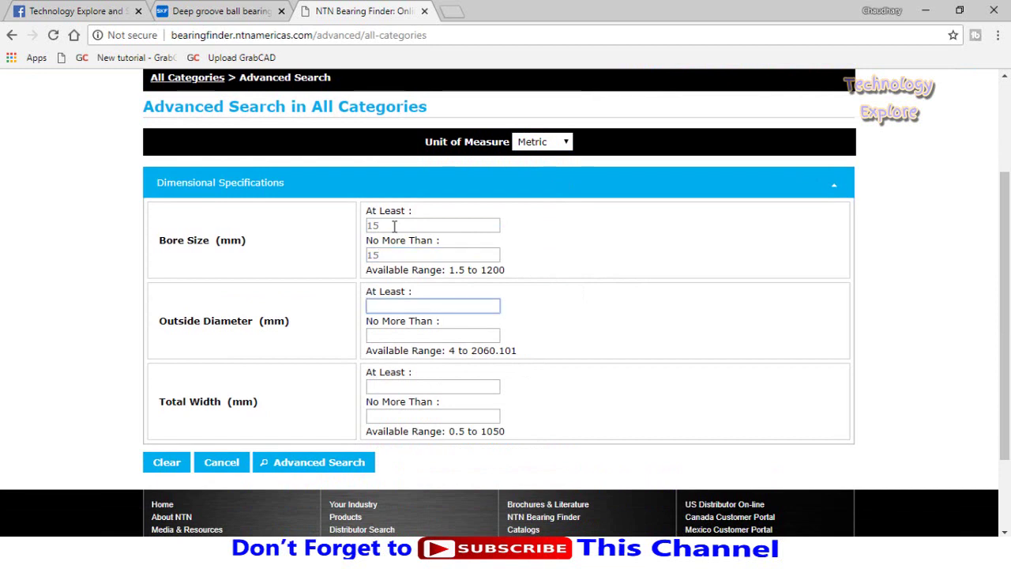
key(Tab)
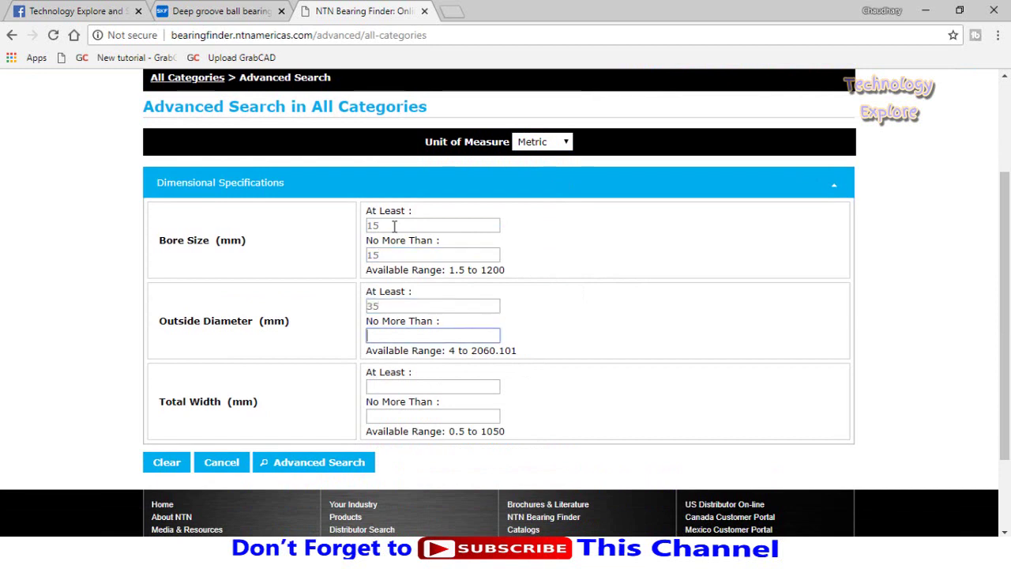
text(35)
scroll(662, 341, down, 1)
click(376, 314)
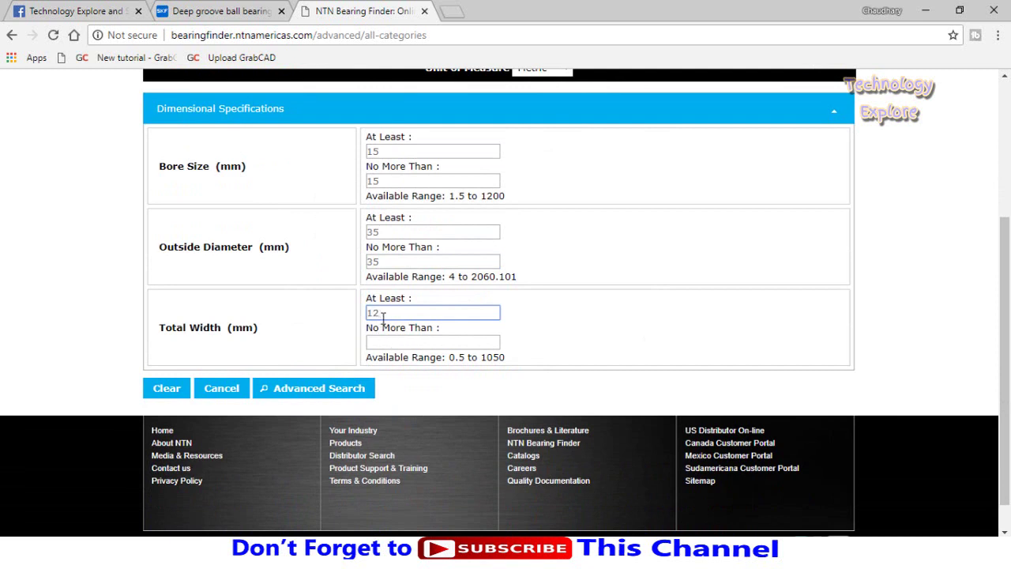
key(Tab)
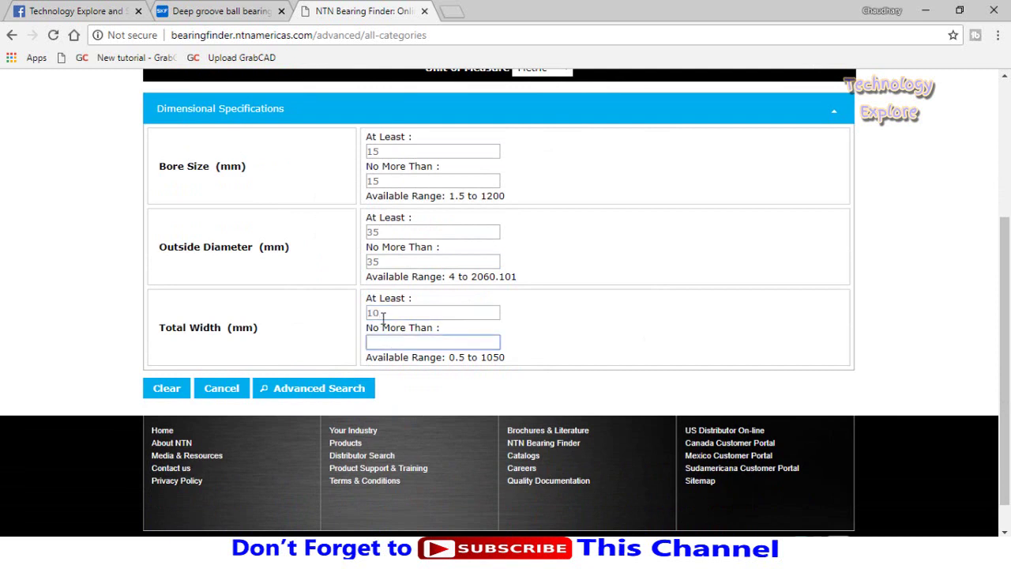
click(313, 387)
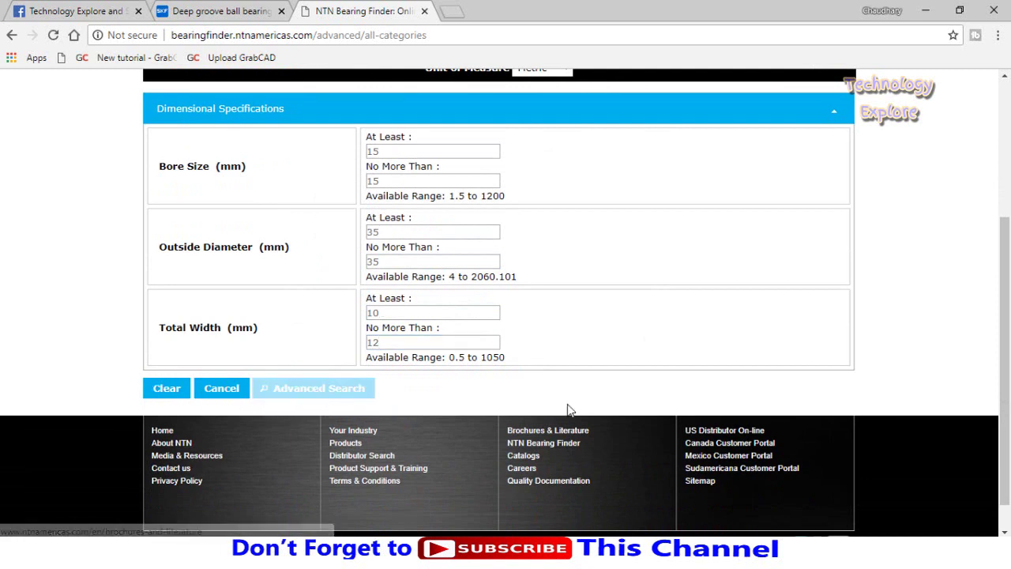
Scroll the results and open the AC-6202 open-type AC bearing's item page
scroll(551, 407, down, 6)
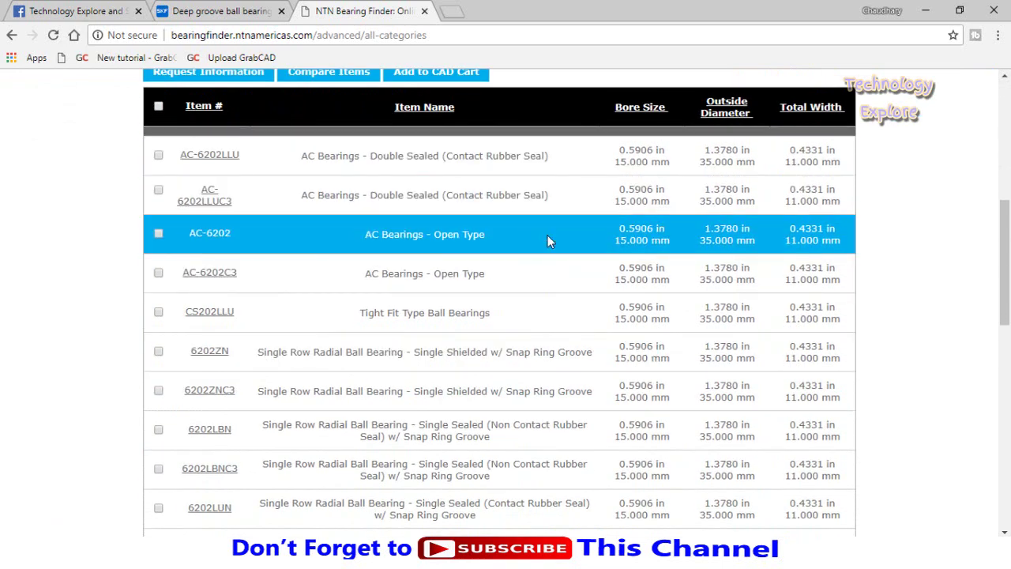
scroll(559, 272, up, 1)
scroll(541, 284, down, 1)
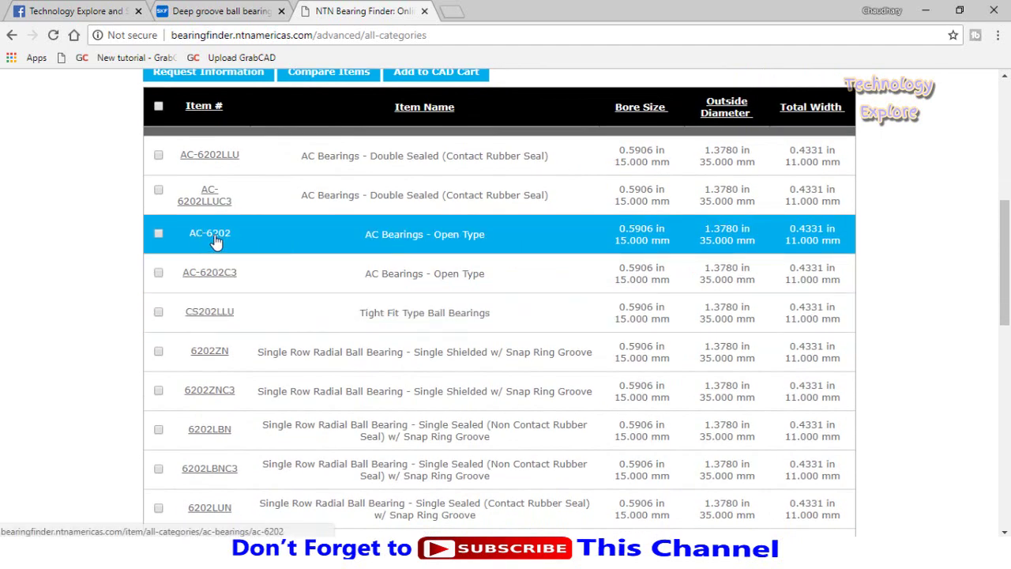
click(215, 239)
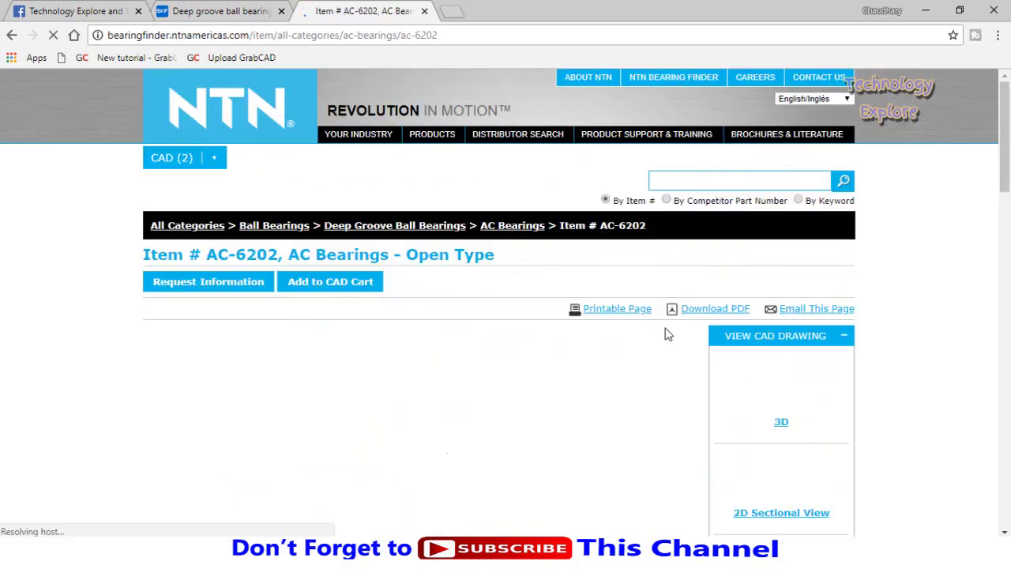
scroll(663, 316, down, 3)
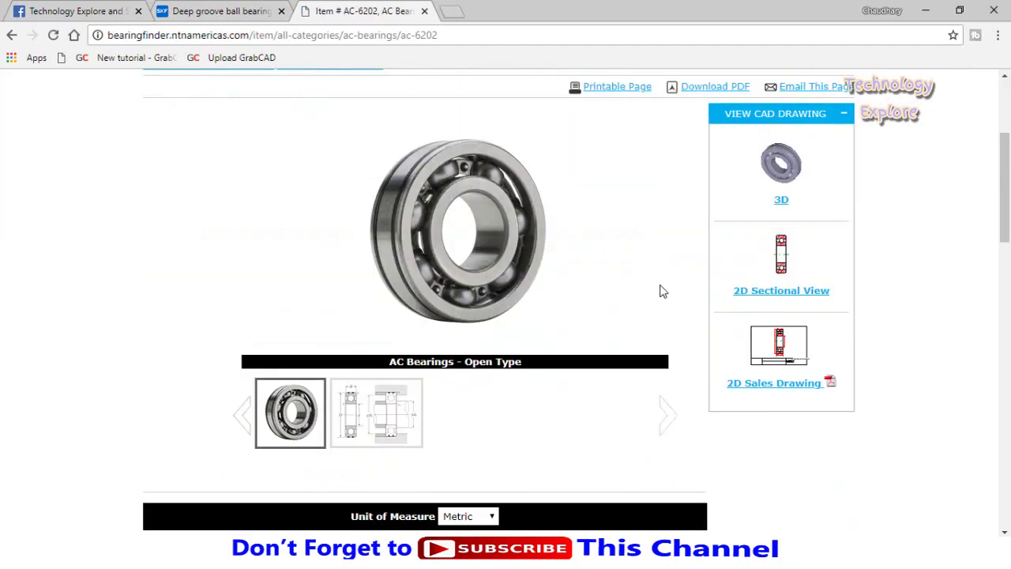
Open the AC-6202 3D CAD view and rotate the bearing model to inspect it
click(780, 204)
scroll(505, 312, down, 1)
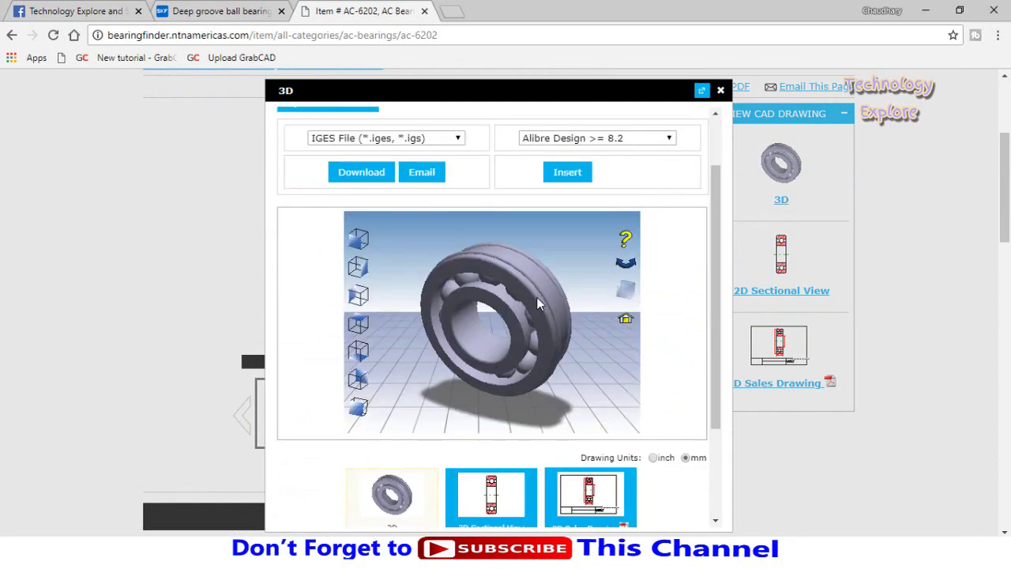
drag(539, 285, 602, 328)
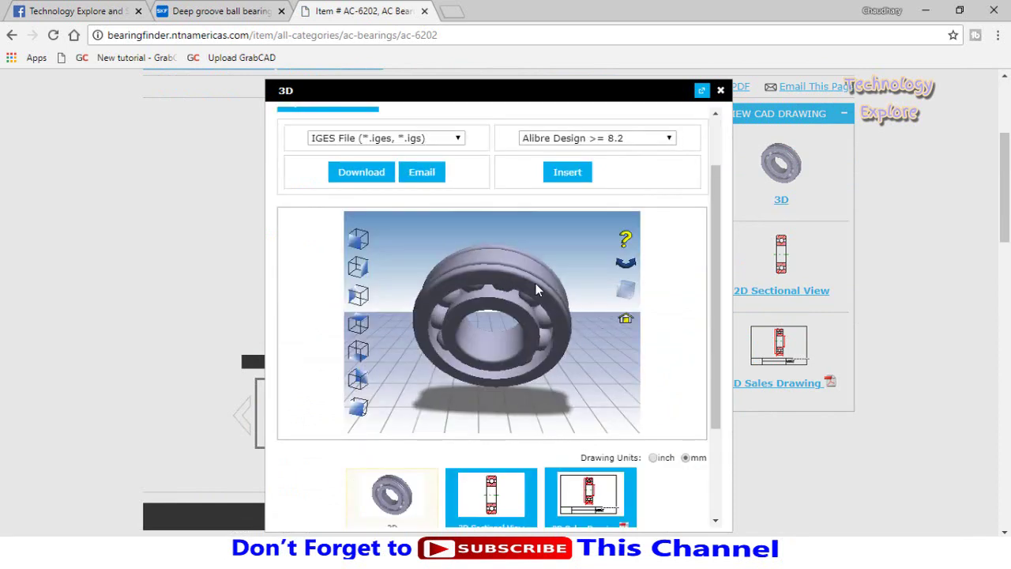
scroll(535, 283, up, 2)
scroll(668, 313, up, 2)
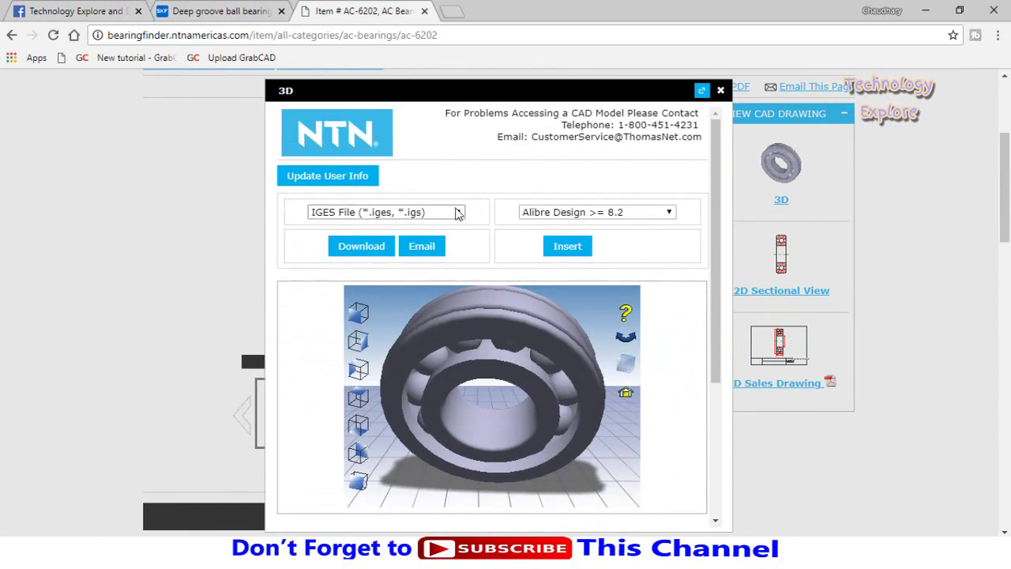
Download the bearing model in IGES File (*.iges, *.igs) format
click(457, 213)
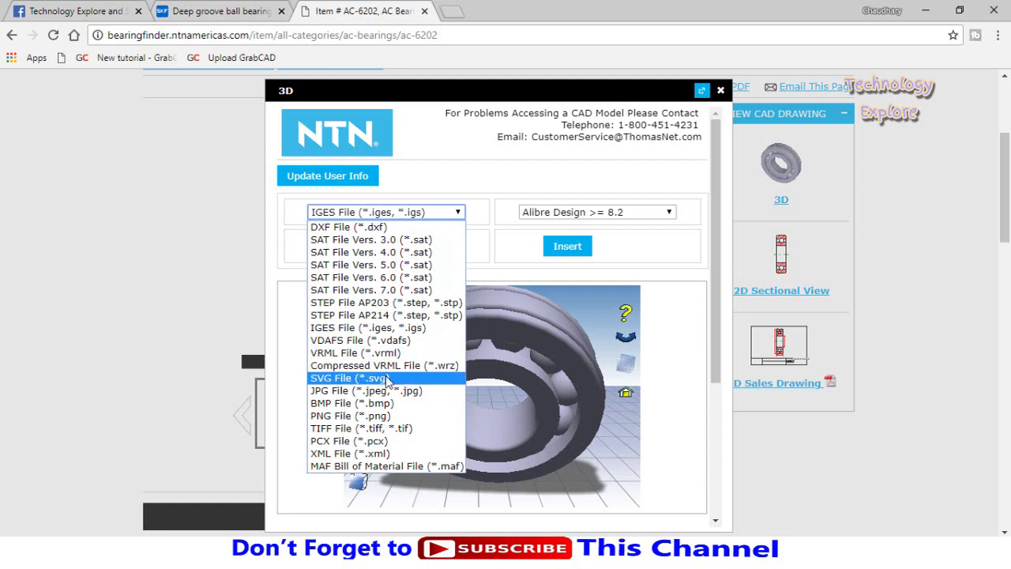
click(355, 327)
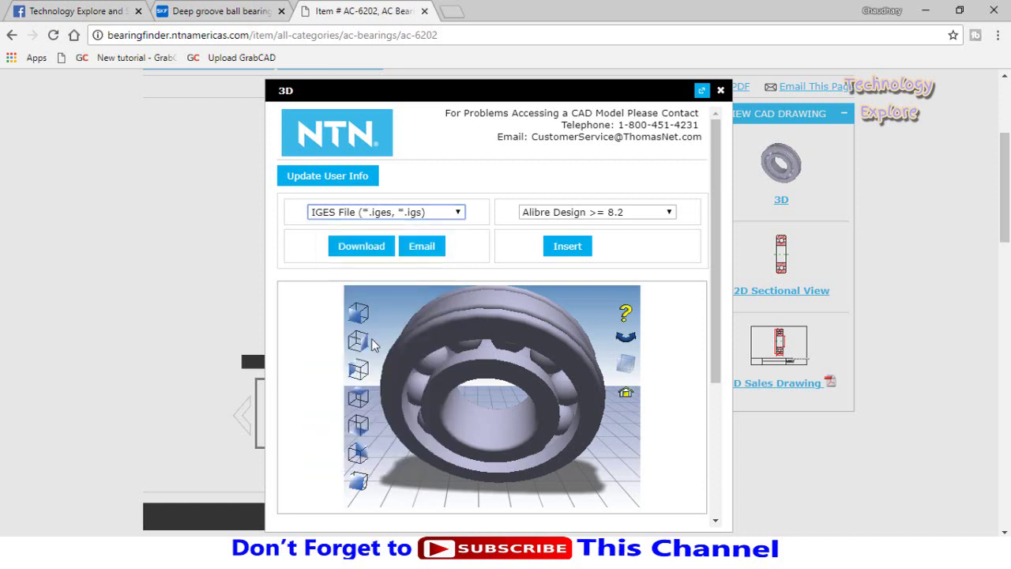
click(355, 252)
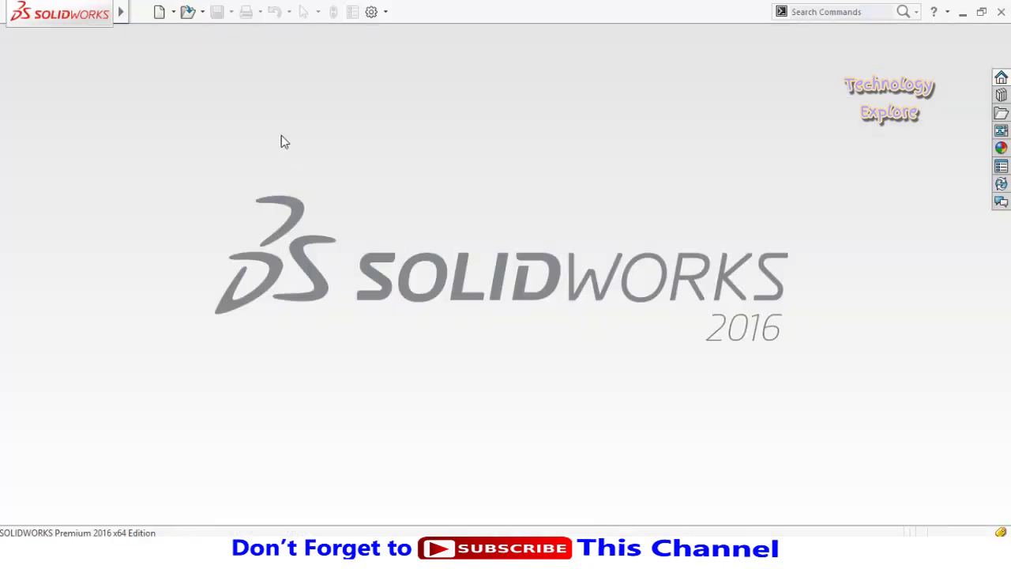
Open AC-6202-NTNBearingCorp.ofAmerica-06-15-2018.iges from the Desktop in SOLIDWORKS
click(187, 12)
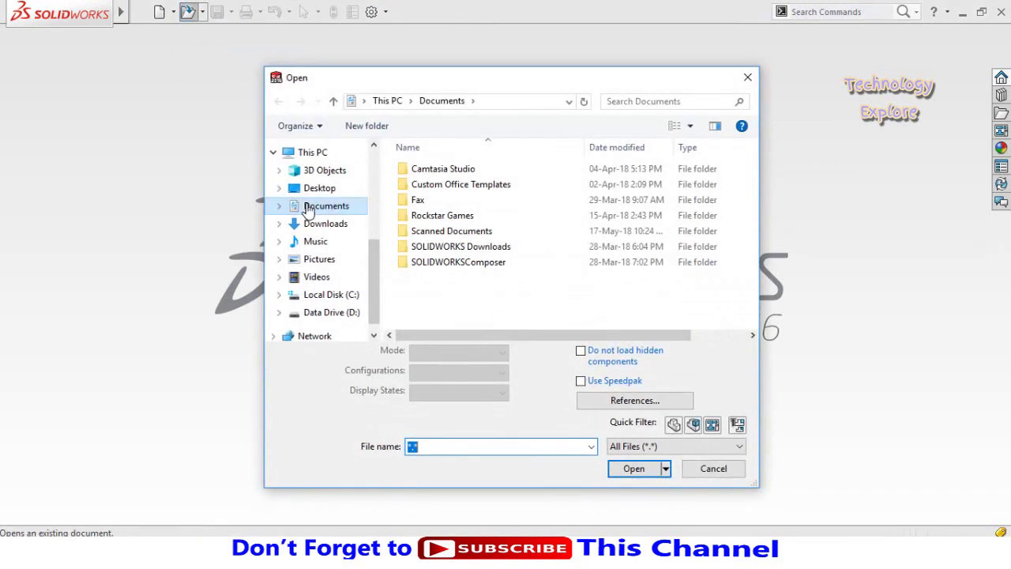
click(315, 190)
click(535, 223)
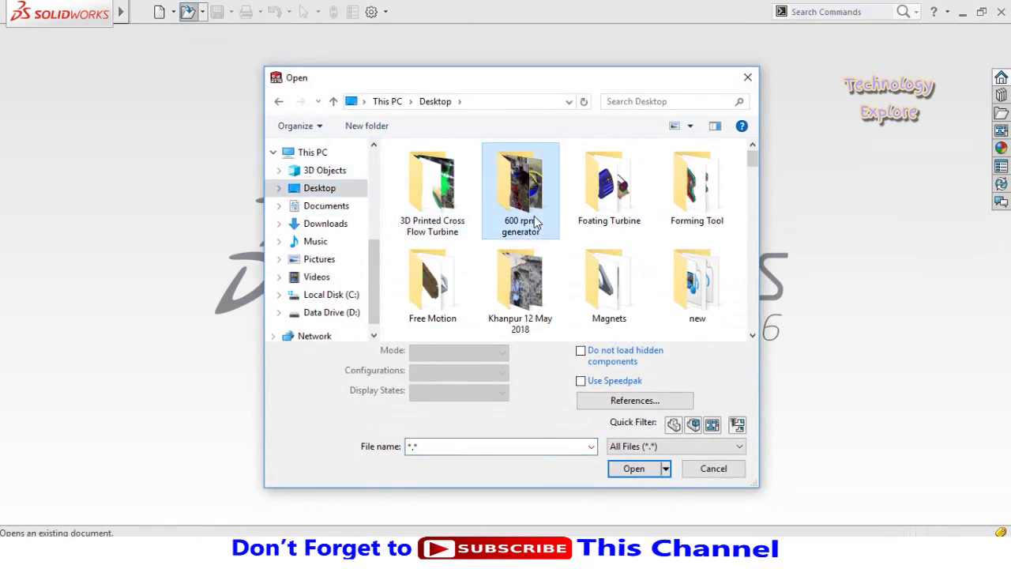
key(a)
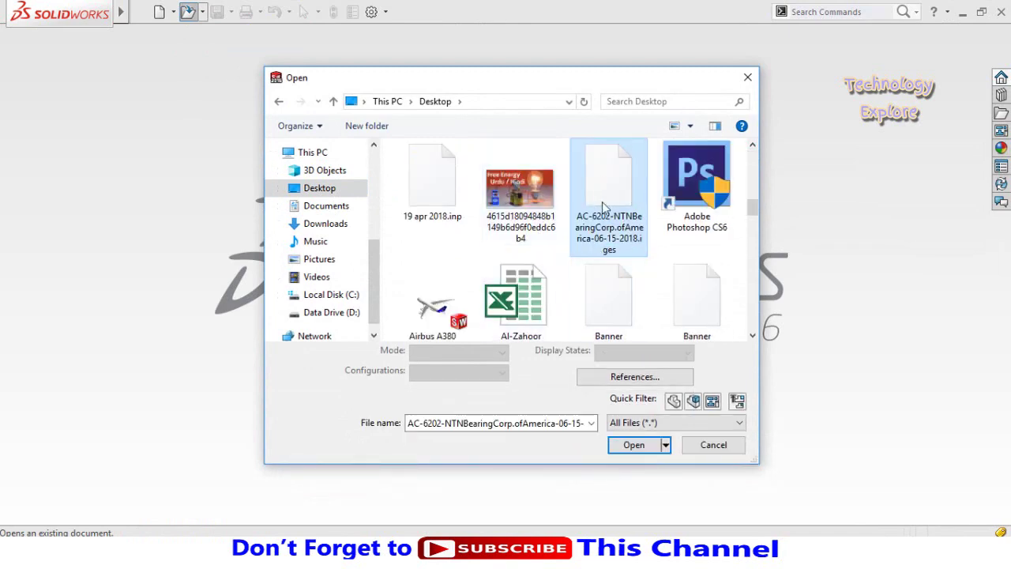
click(623, 445)
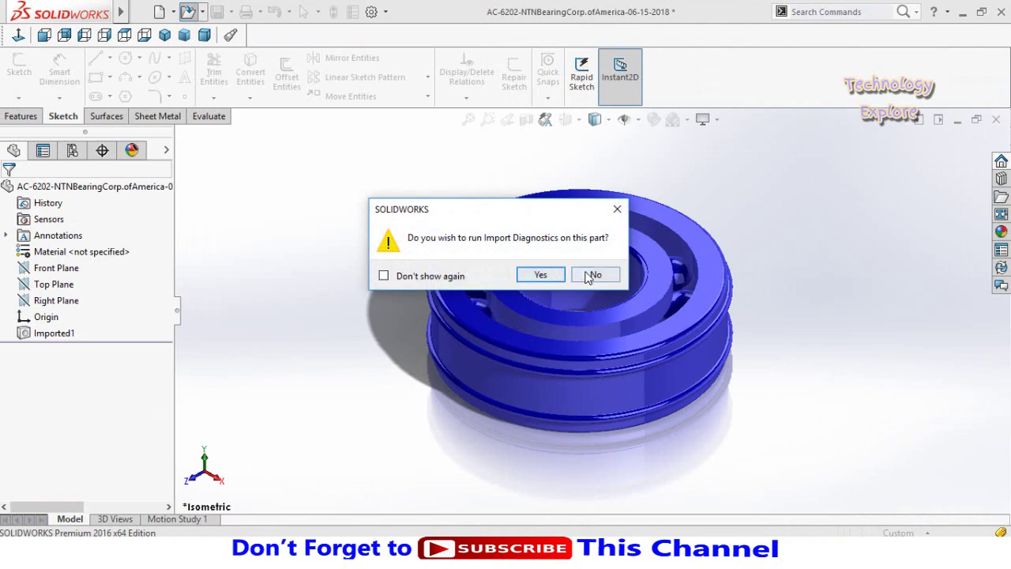
Skip import diagnostics, orbit the imported AC-6202 bearing to inspect it, then start a new document
click(592, 275)
middle_drag(462, 234, 537, 398)
click(545, 380)
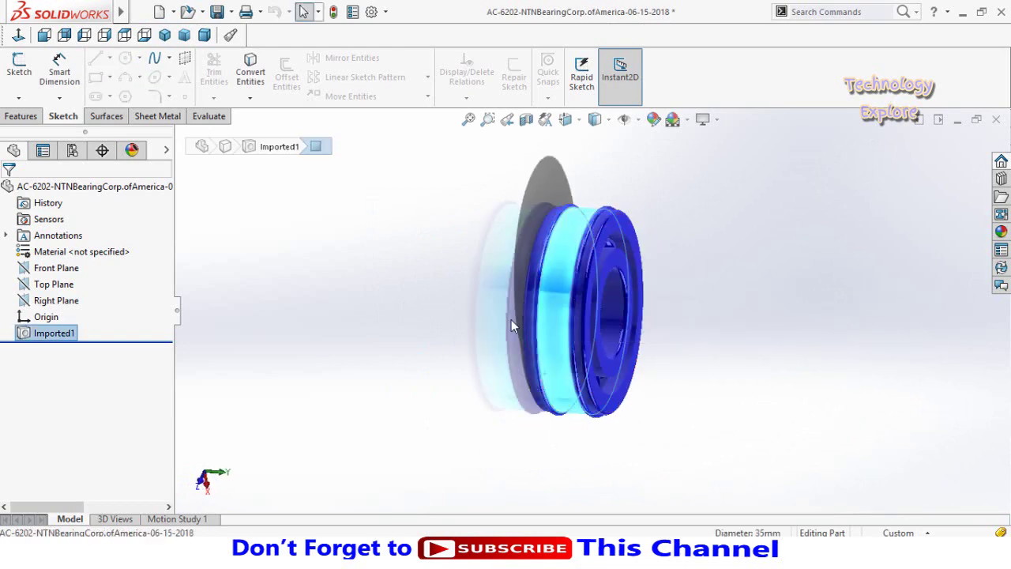
mouse_move(517, 308)
middle_down()
mouse_move(408, 292)
mouse_move(509, 245)
mouse_move(480, 267)
mouse_move(460, 230)
mouse_move(341, 235)
mouse_move(474, 228)
mouse_move(567, 251)
mouse_move(574, 317)
mouse_move(460, 375)
mouse_move(487, 389)
middle_up()
click(488, 389)
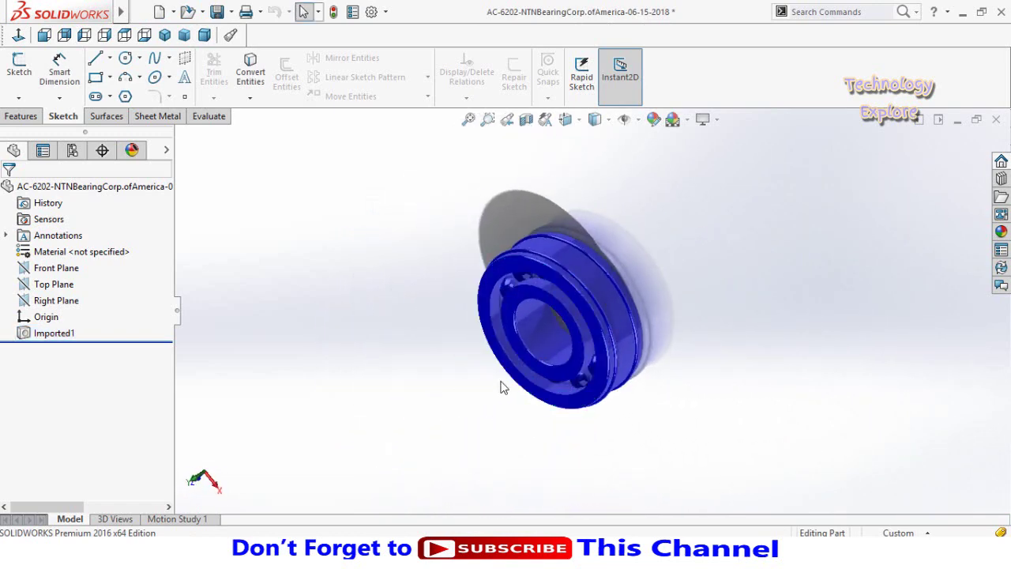
middle_drag(419, 337, 441, 271)
key(Escape)
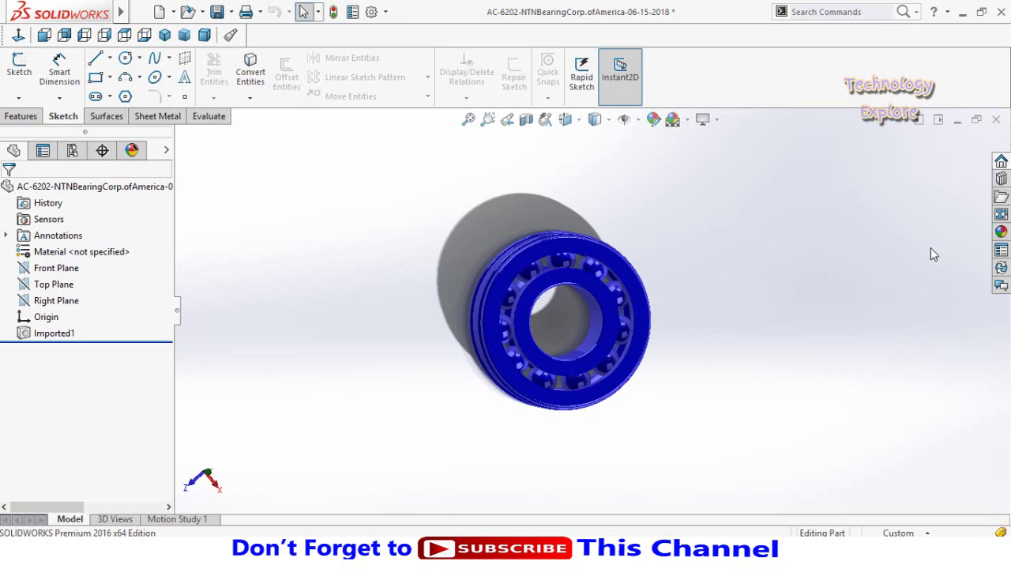
key(ctrl+n)
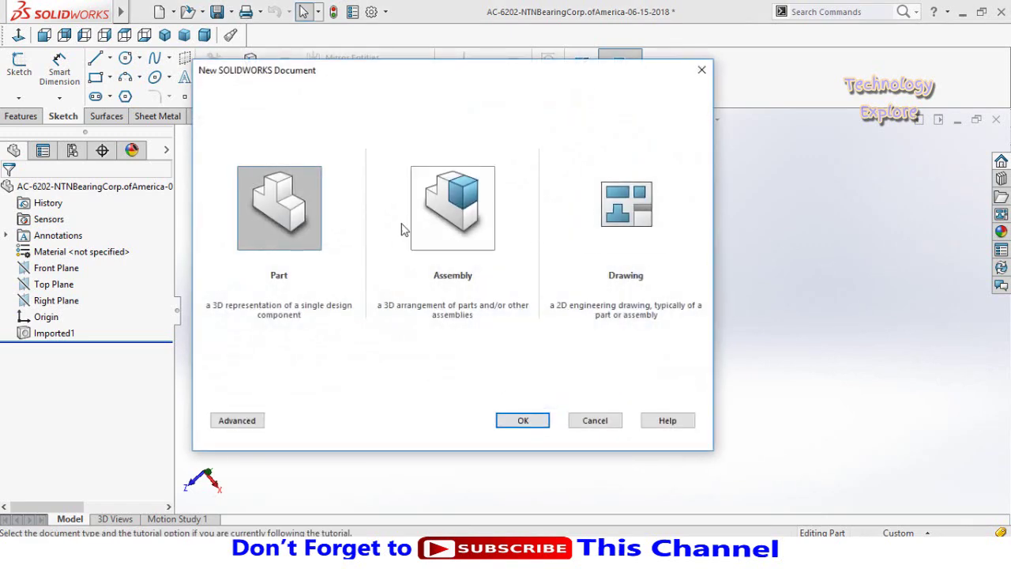
Create an empty new assembly and activate the Toolbox add-in from the Design Library
double_click(439, 215)
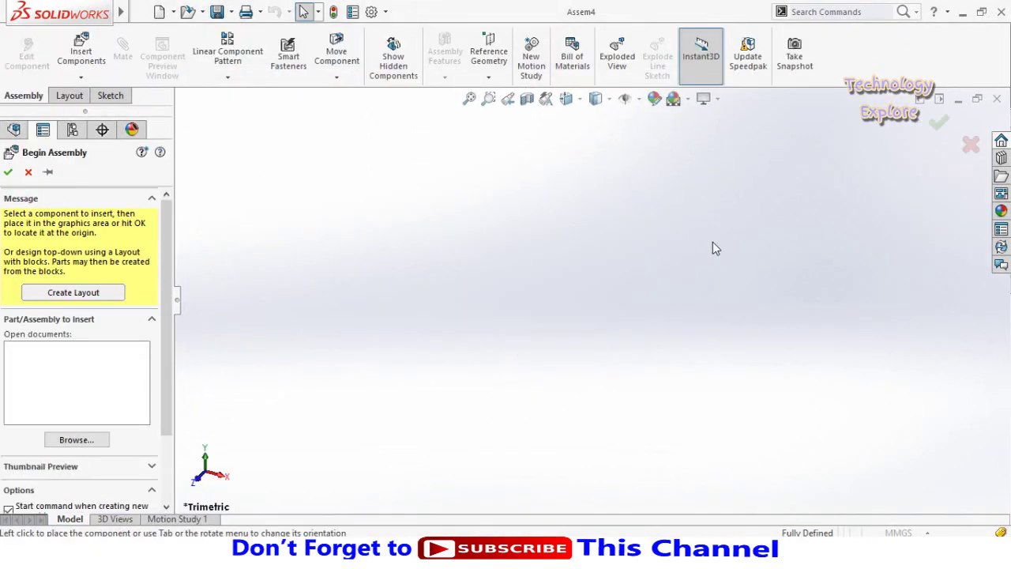
click(29, 171)
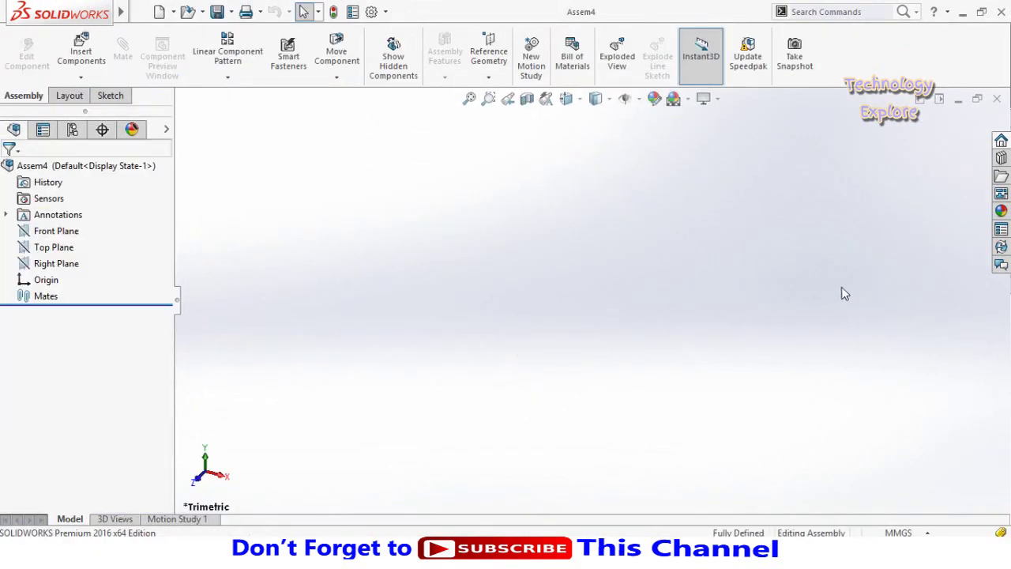
click(999, 159)
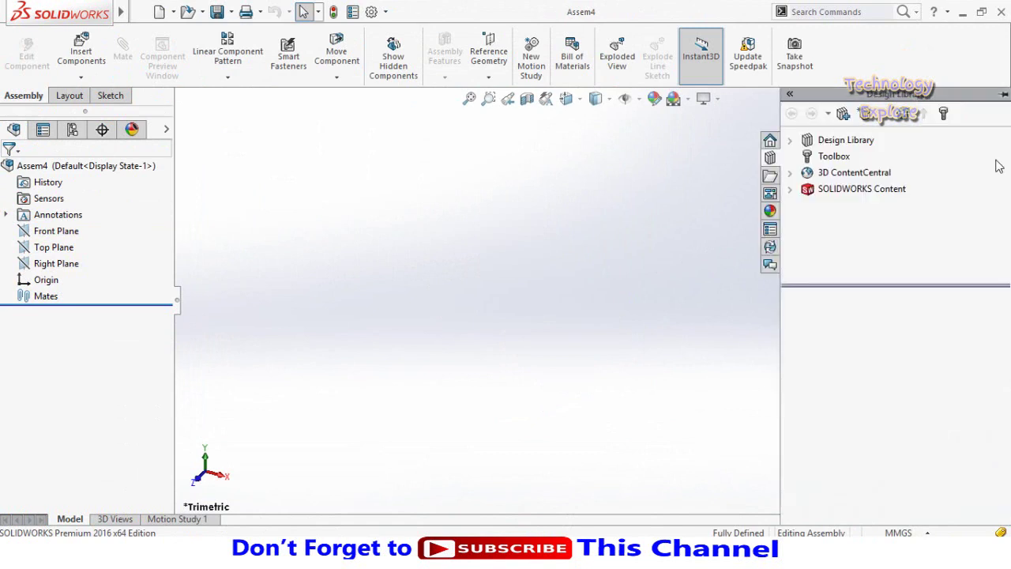
click(831, 158)
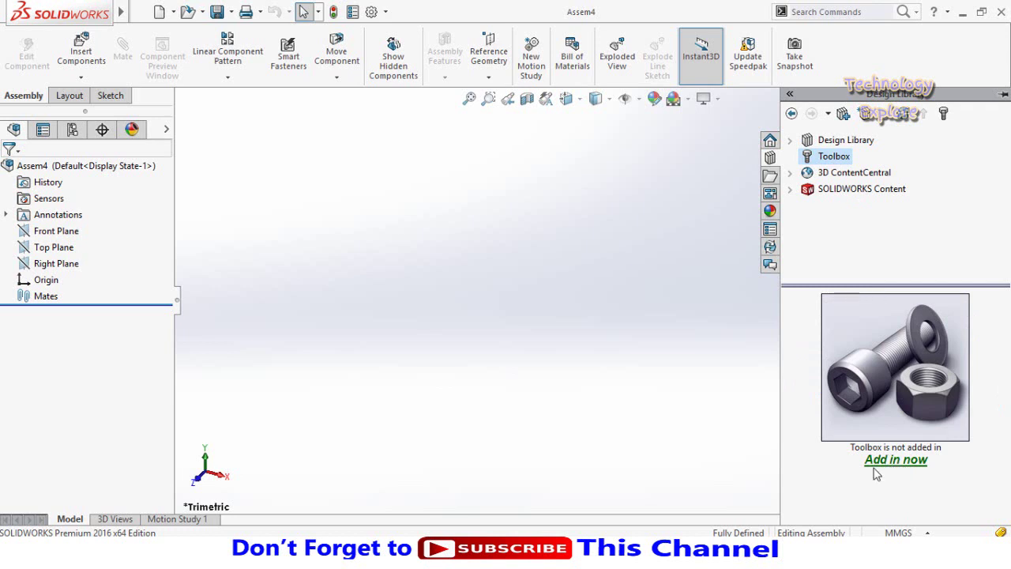
click(895, 460)
Browse Toolbox to ANSI Metric > Bearings > Ball Bearings
scroll(974, 417, down, 3)
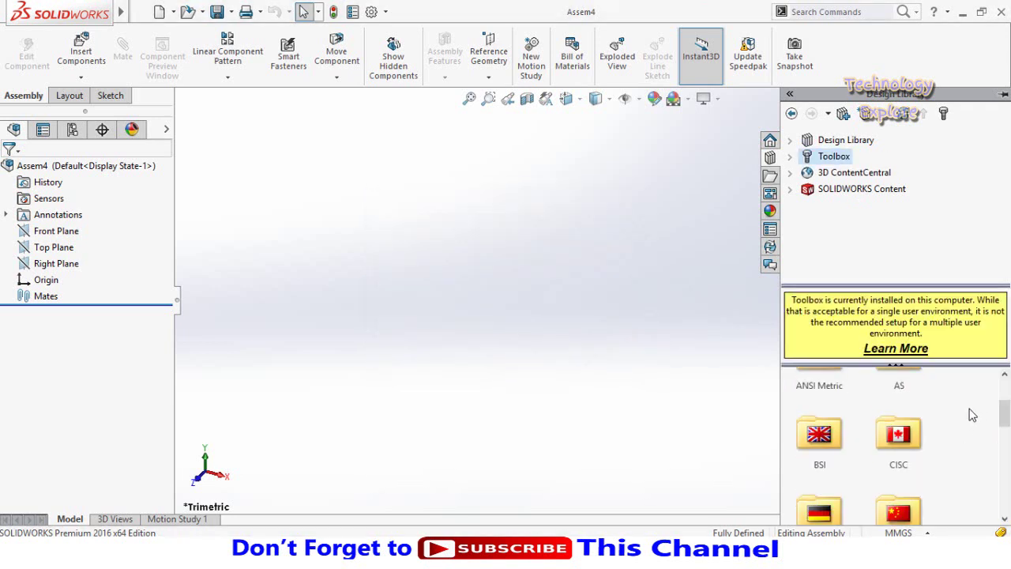
scroll(1004, 410, up, 2)
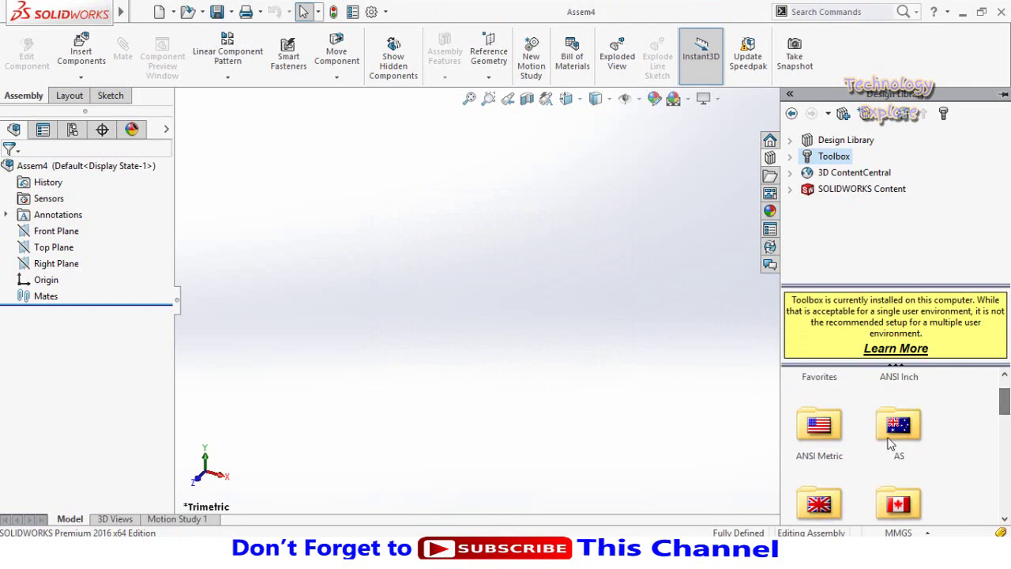
double_click(817, 426)
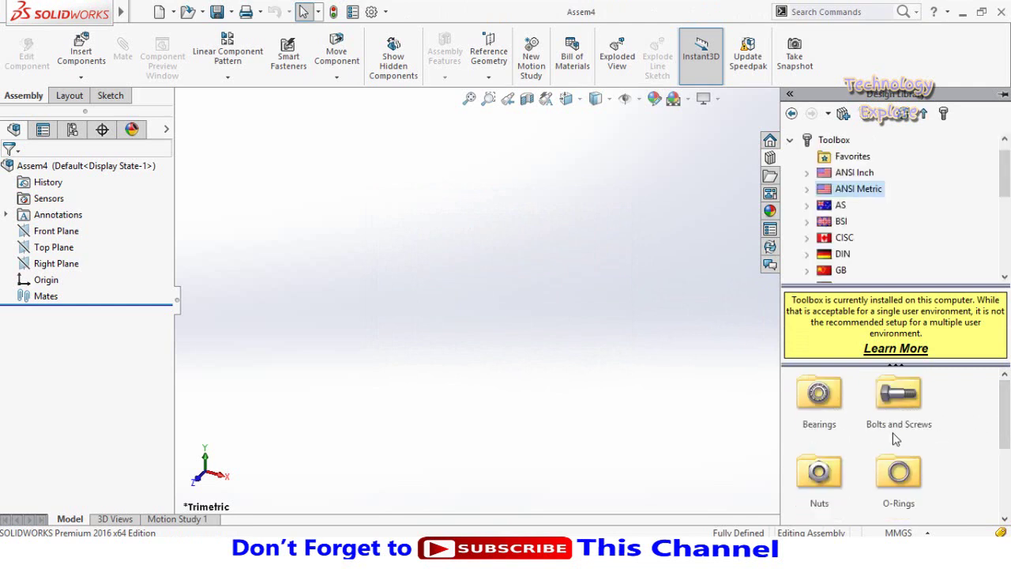
double_click(831, 404)
double_click(821, 399)
scroll(944, 427, down, 2)
scroll(946, 425, up, 2)
mouse_move(1003, 436)
mouse_down()
mouse_move(1006, 488)
mouse_move(1002, 434)
mouse_up()
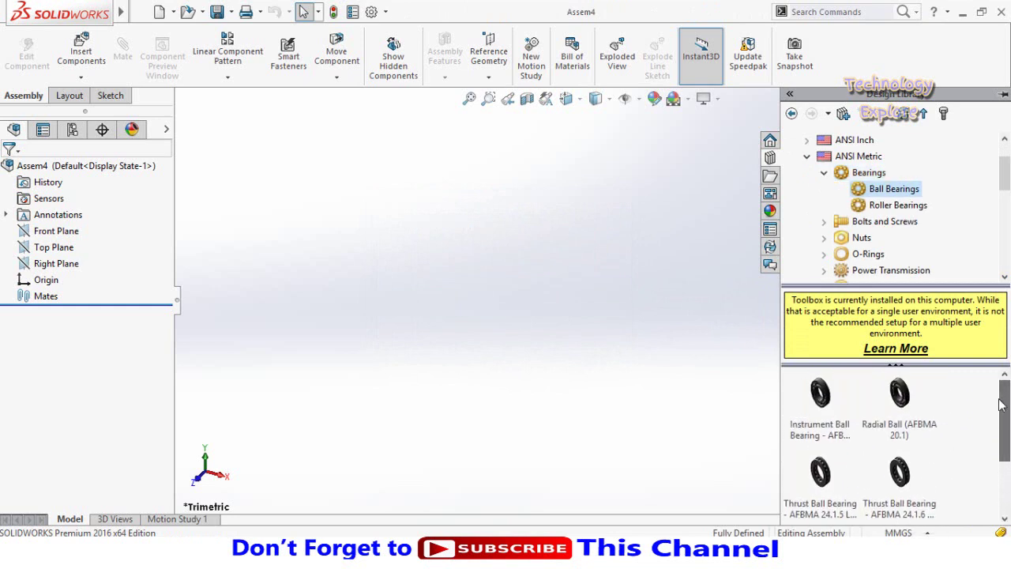
Open the Configure settings for the Radial Ball (AFBMA 20.1) bearing
click(894, 415)
right_click(895, 411)
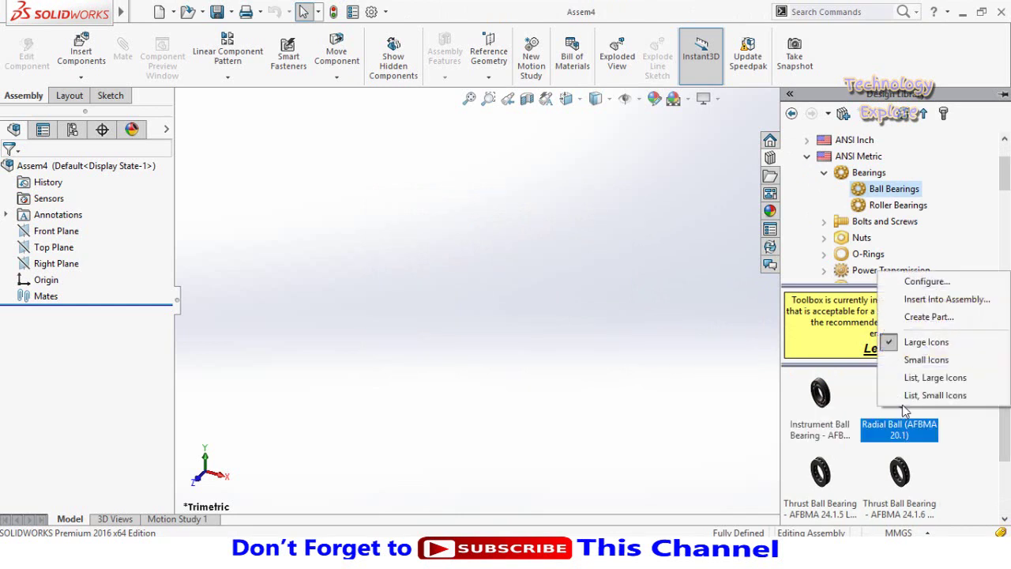
click(929, 282)
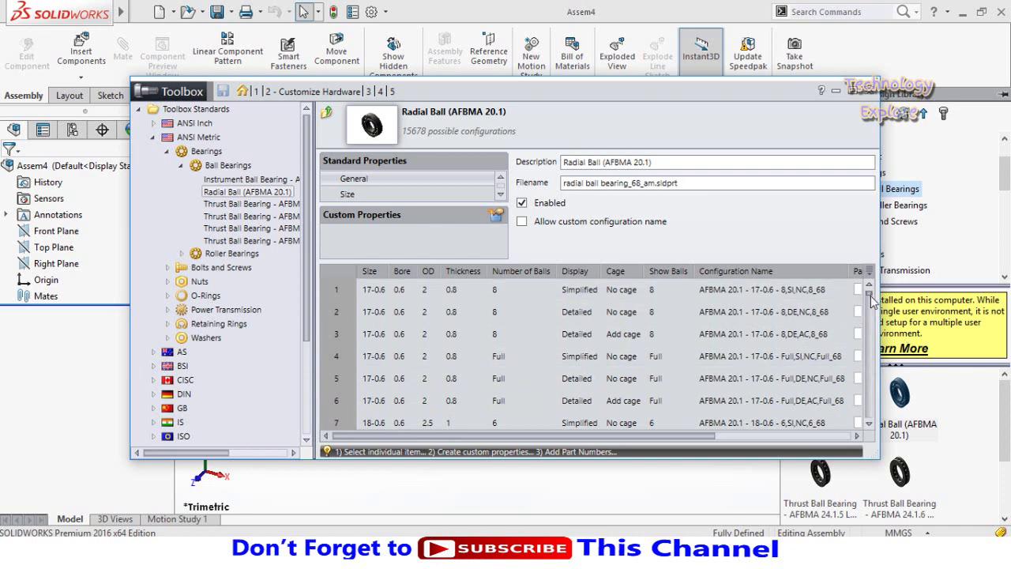
Locate the 02-15 rows (bore 15, OD 35, thickness 11), then return to the NTN AC-6202 page
mouse_move(872, 304)
mouse_down()
mouse_move(872, 317)
mouse_move(870, 306)
mouse_up()
scroll(417, 327, up, 1)
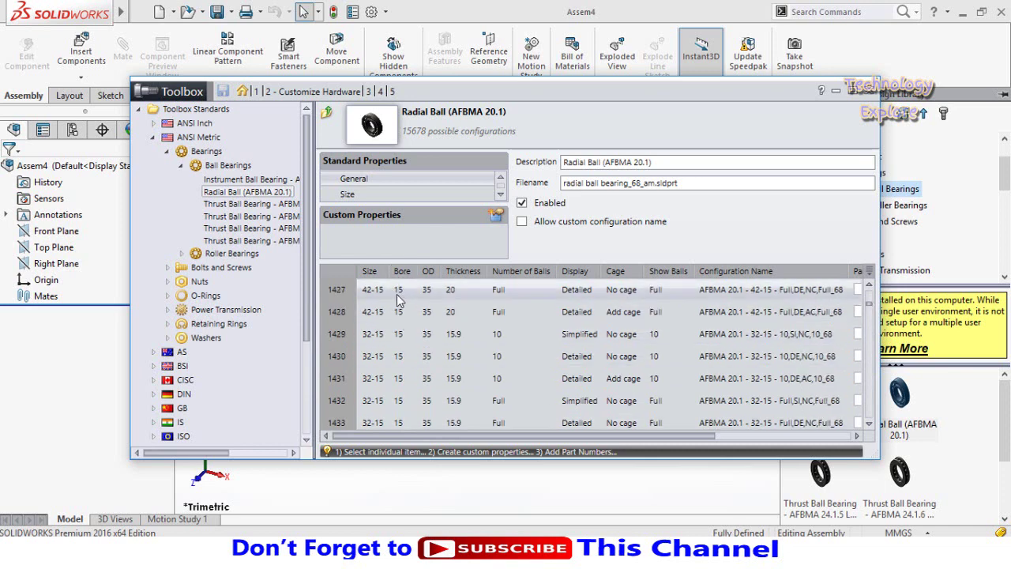
scroll(428, 316, up, 3)
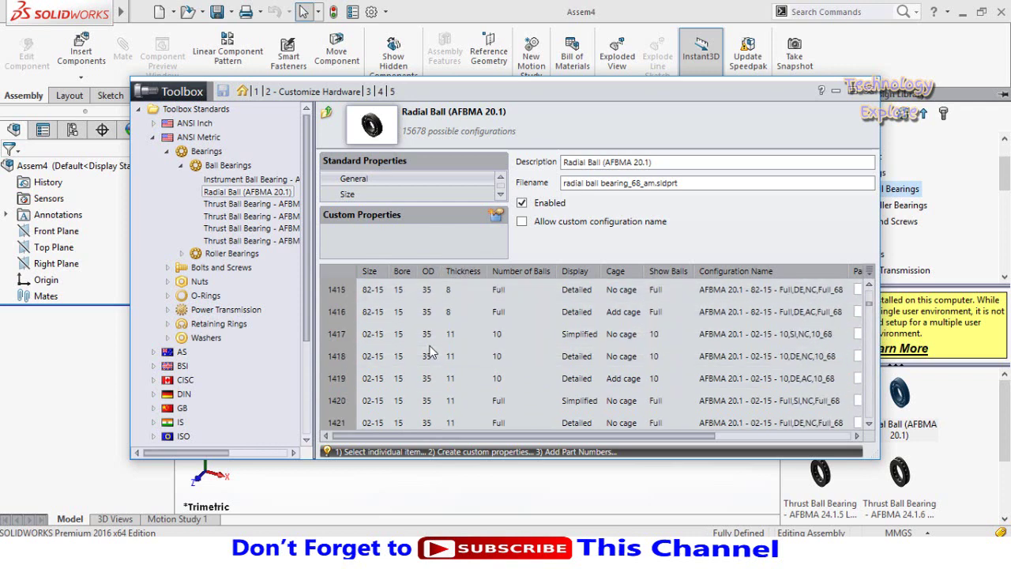
scroll(466, 355, up, 1)
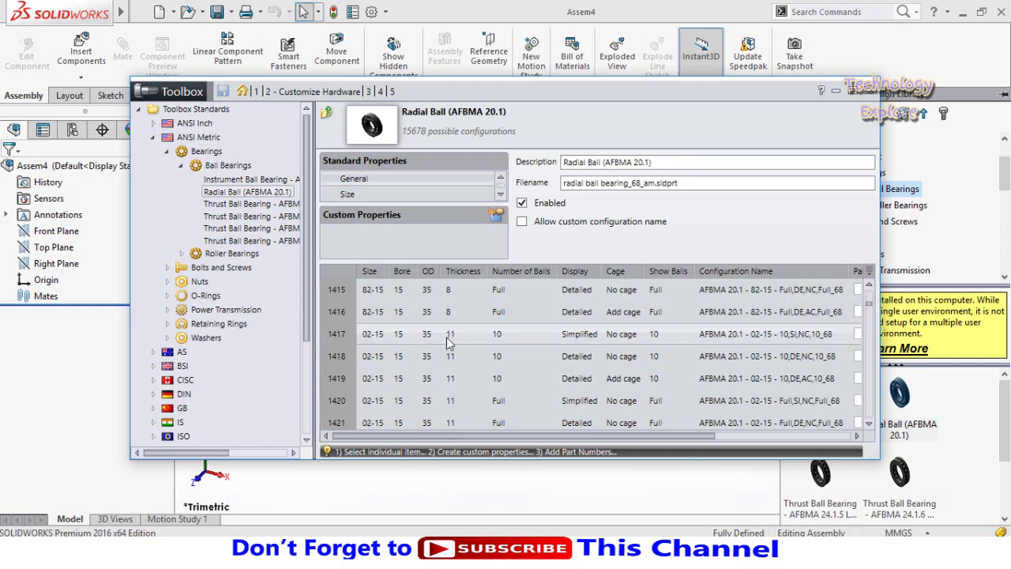
drag(618, 440, 412, 342)
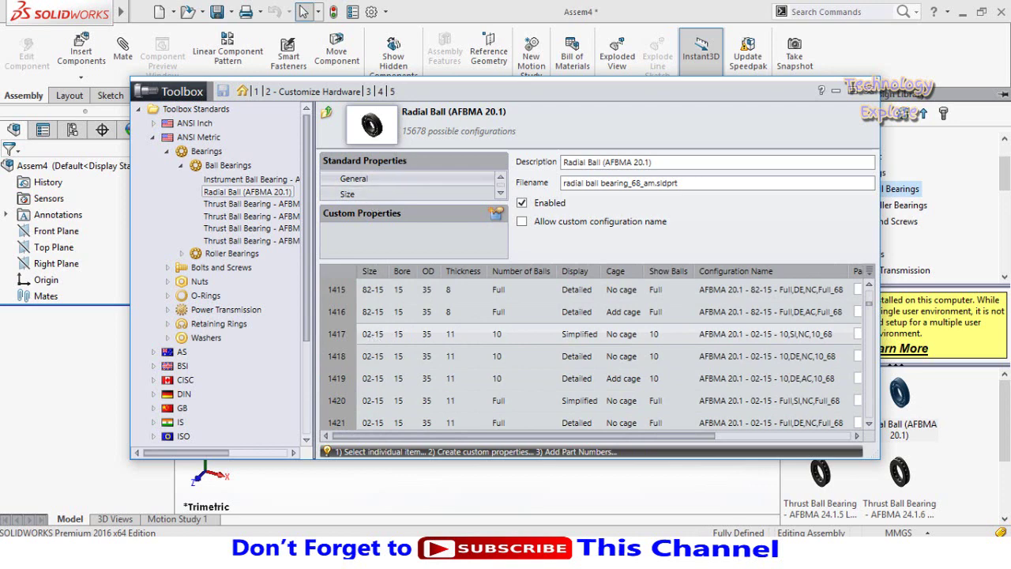
click(663, 510)
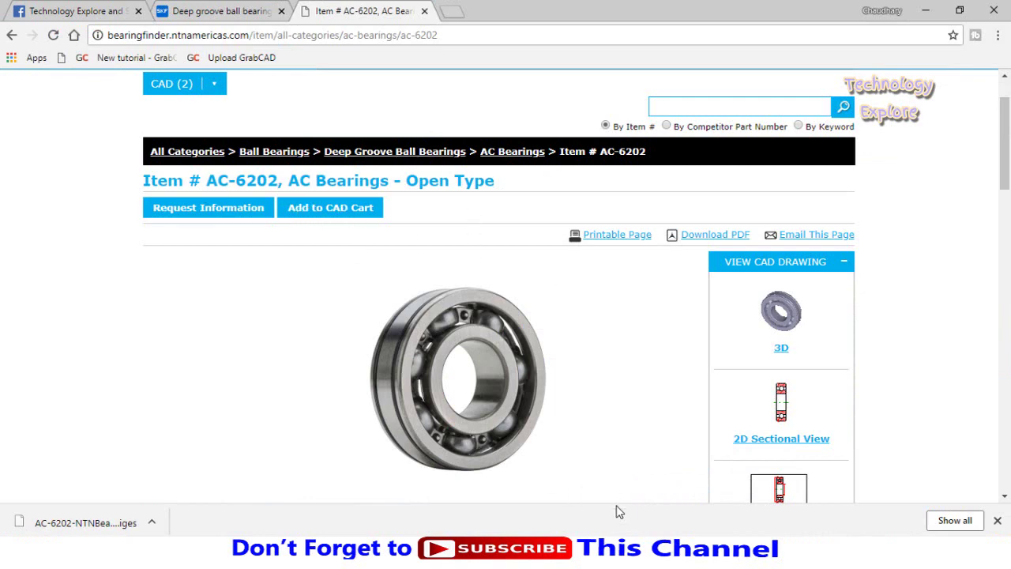
Return to the Toolbox configuration window and open the Radial Ball Size grid
key(alt+Tab)
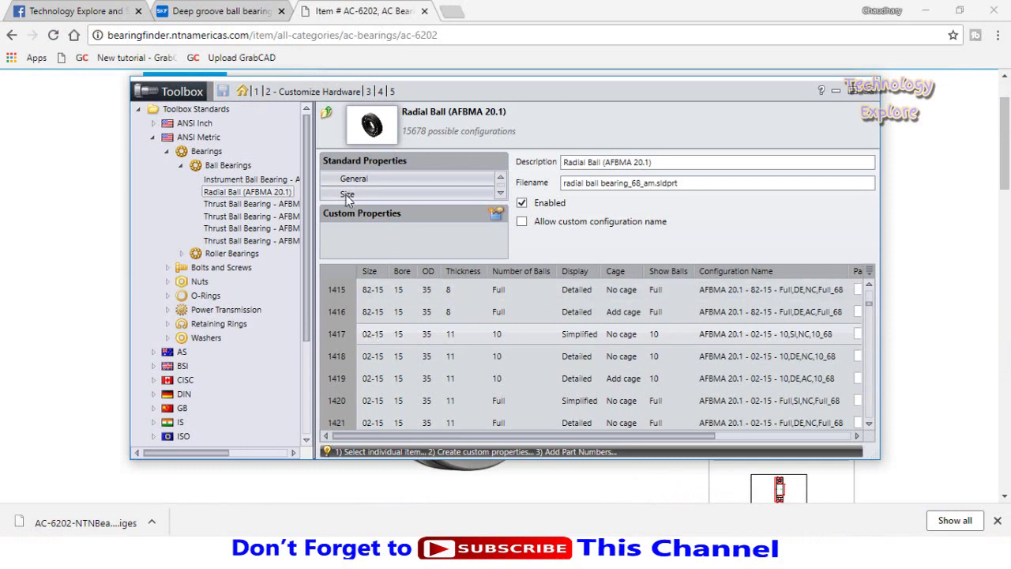
drag(379, 200, 401, 258)
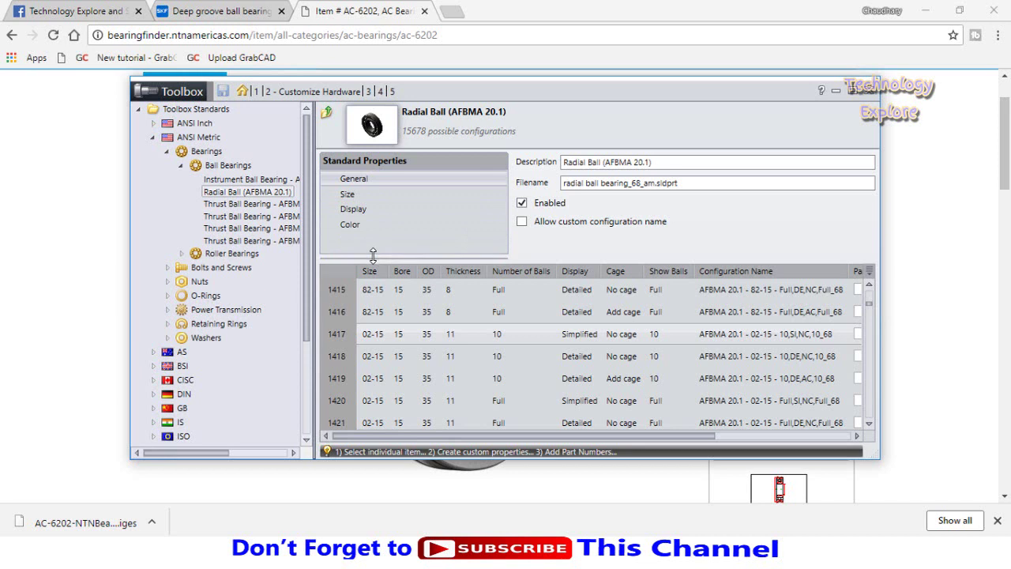
click(345, 194)
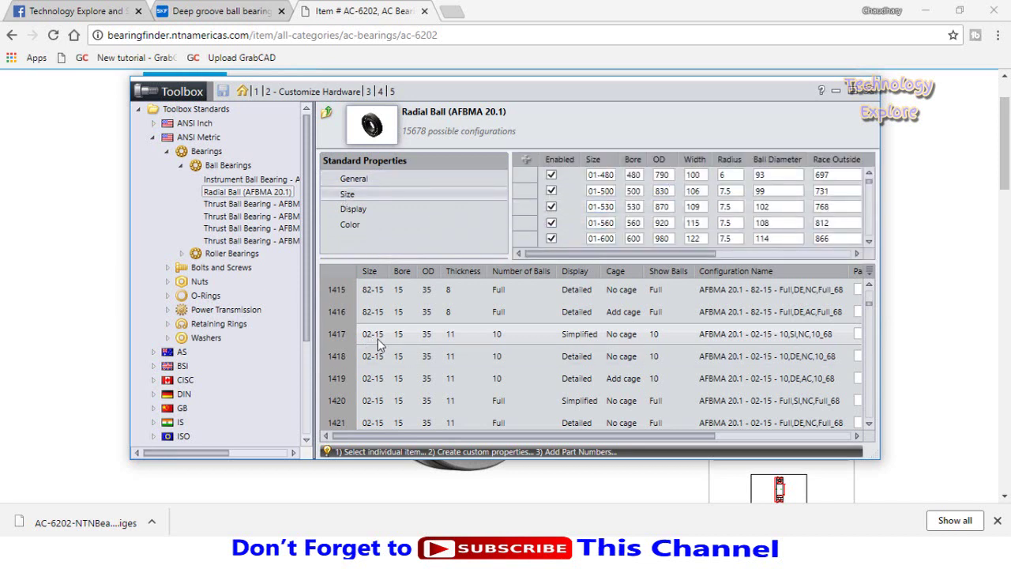
scroll(662, 225, down, 4)
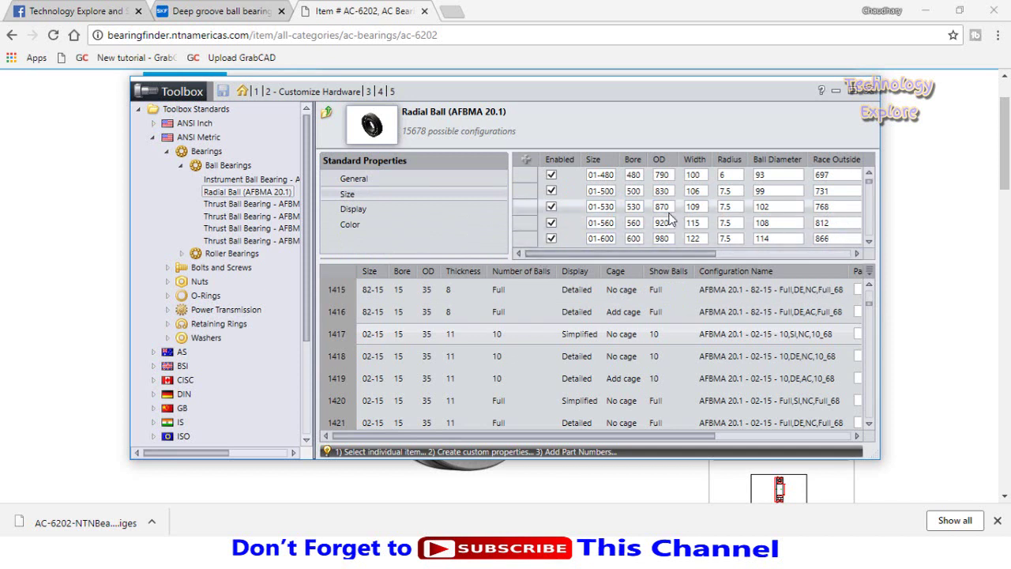
scroll(661, 226, down, 3)
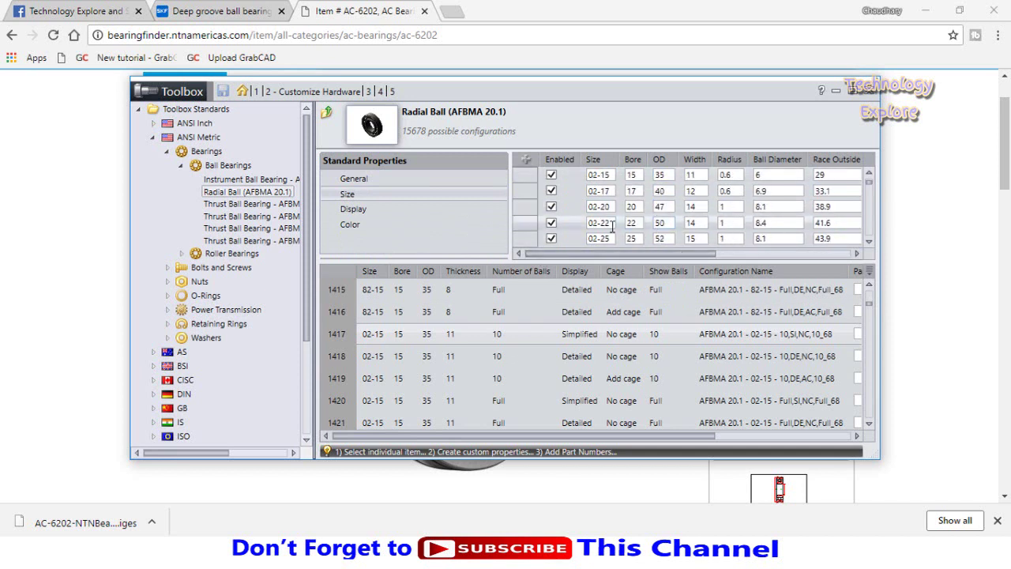
scroll(612, 227, up, 3)
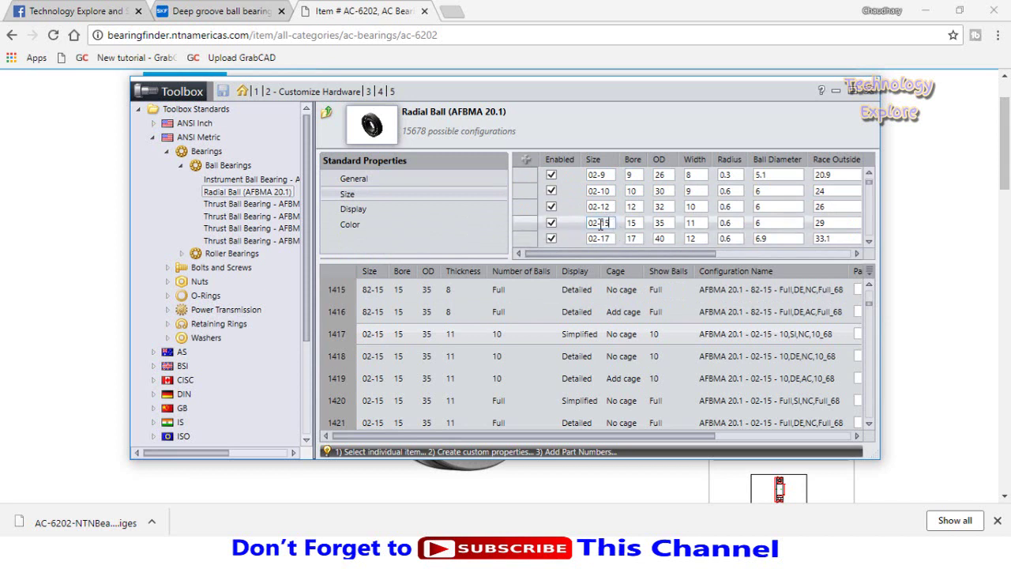
Overwrite size 02-15 with 6202 and close Toolbox, saving the change
drag(598, 223, 587, 228)
text(6202)
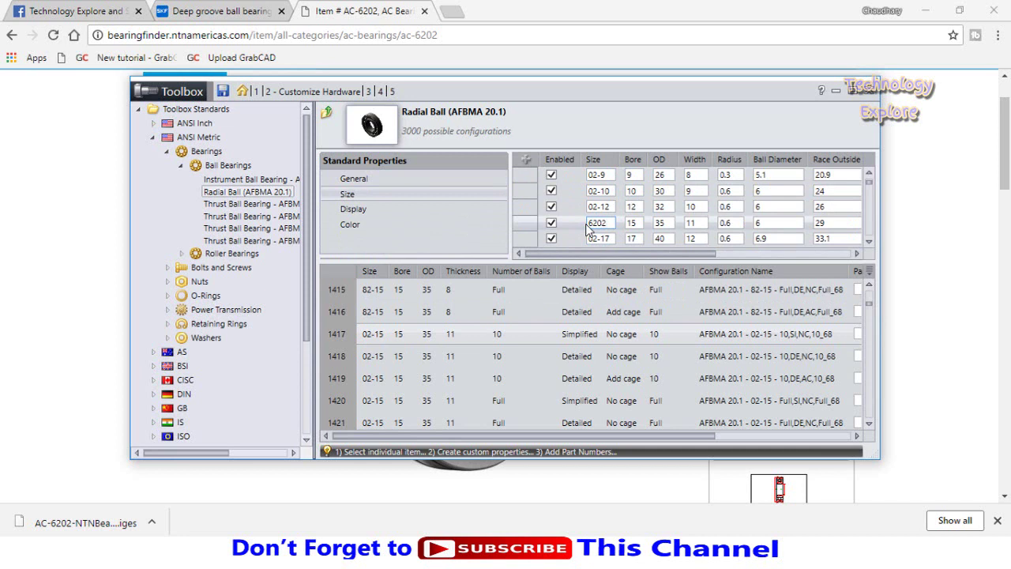
click(866, 92)
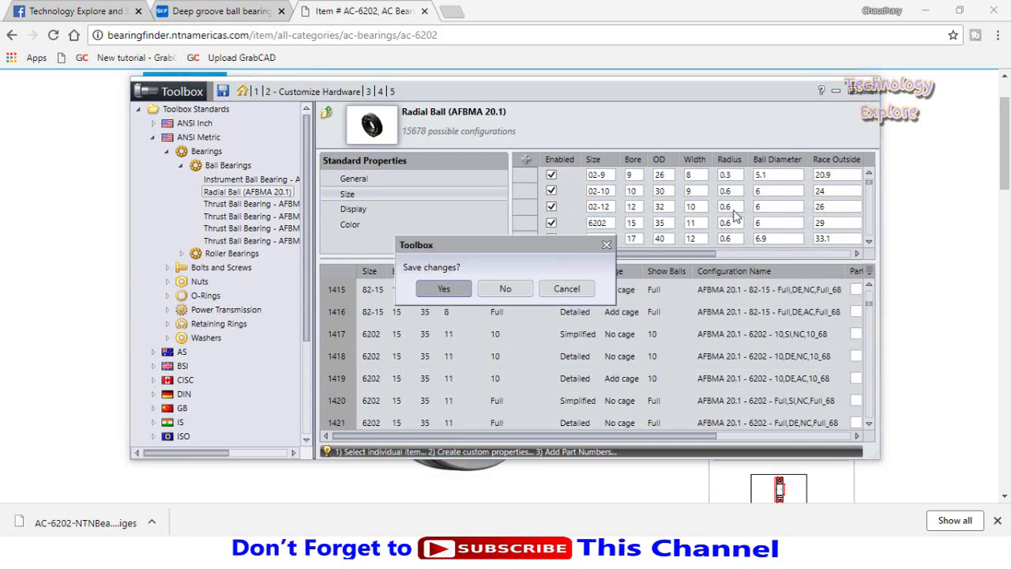
click(443, 290)
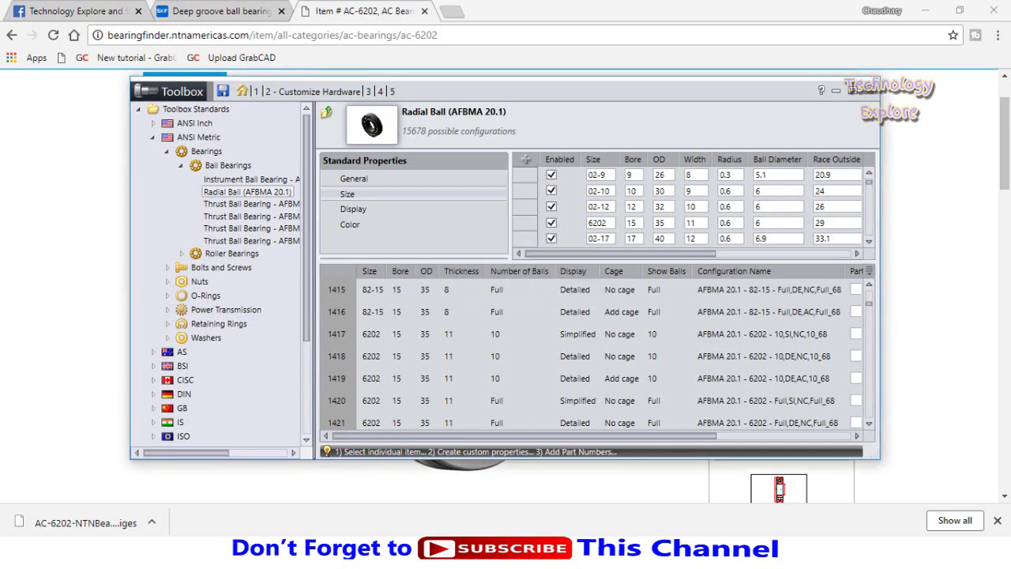
Bring Assem4 forward and drag a Radial Ball bearing into the assembly
mouse_move(668, 534)
click(674, 503)
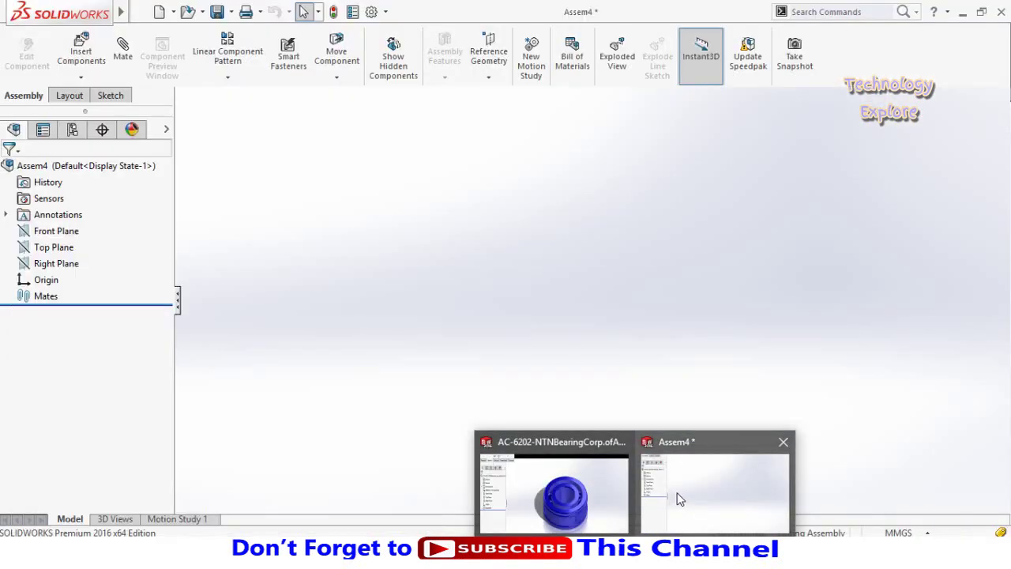
drag(908, 415, 567, 315)
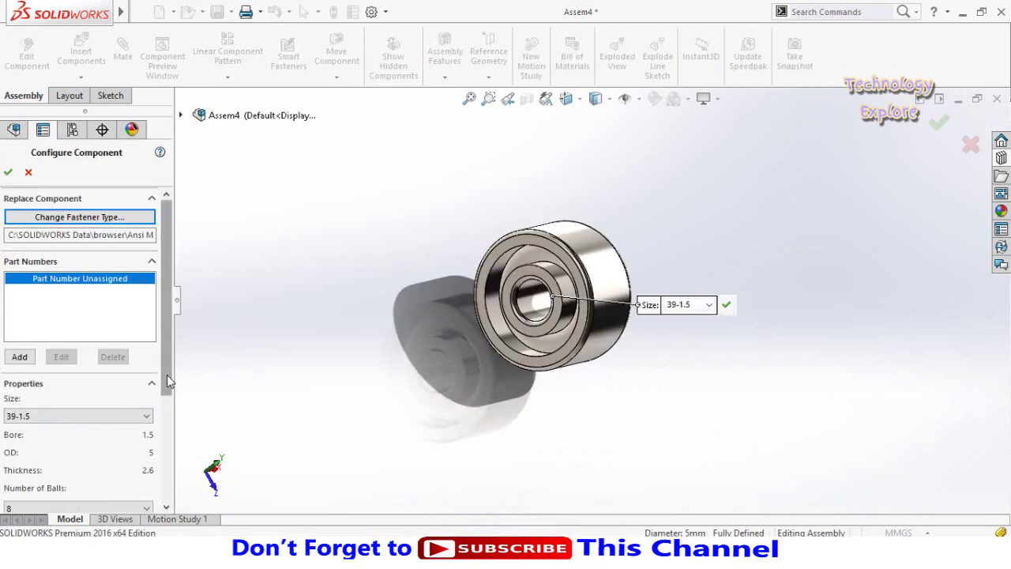
Open the Size list in Configure Component and page down to size 6202
scroll(160, 408, down, 3)
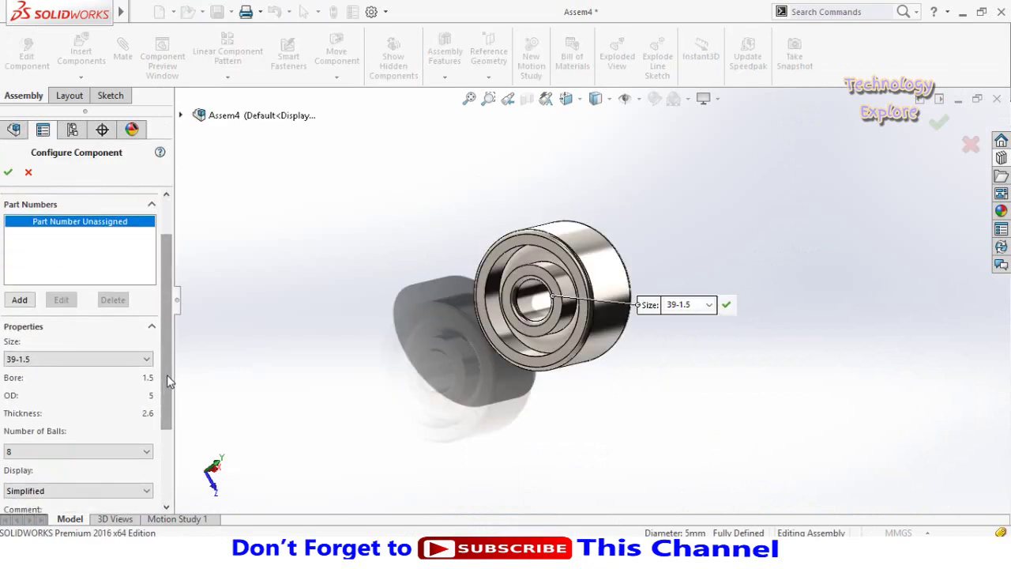
scroll(166, 376, down, 1)
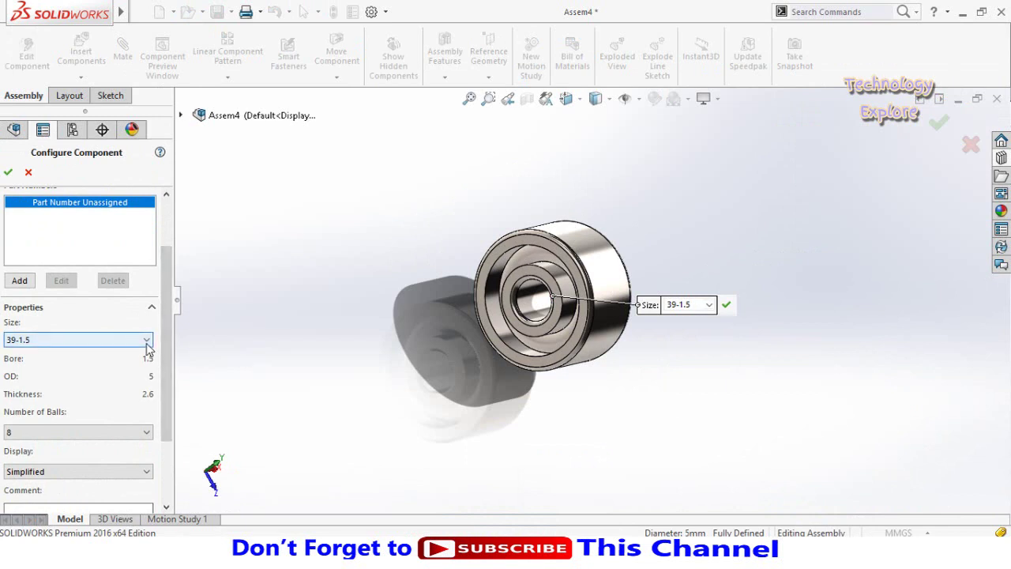
click(117, 340)
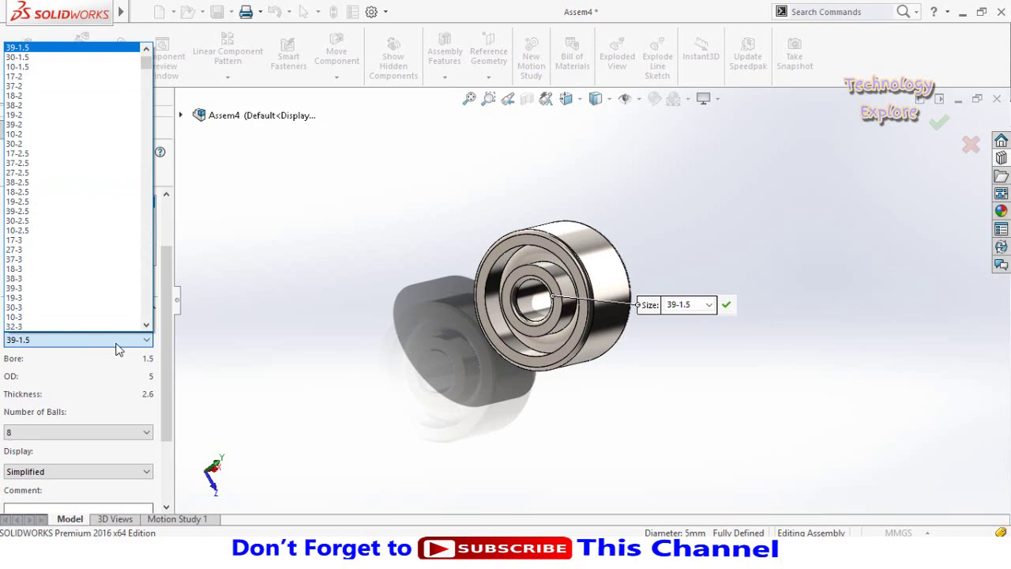
key(Page_Down)
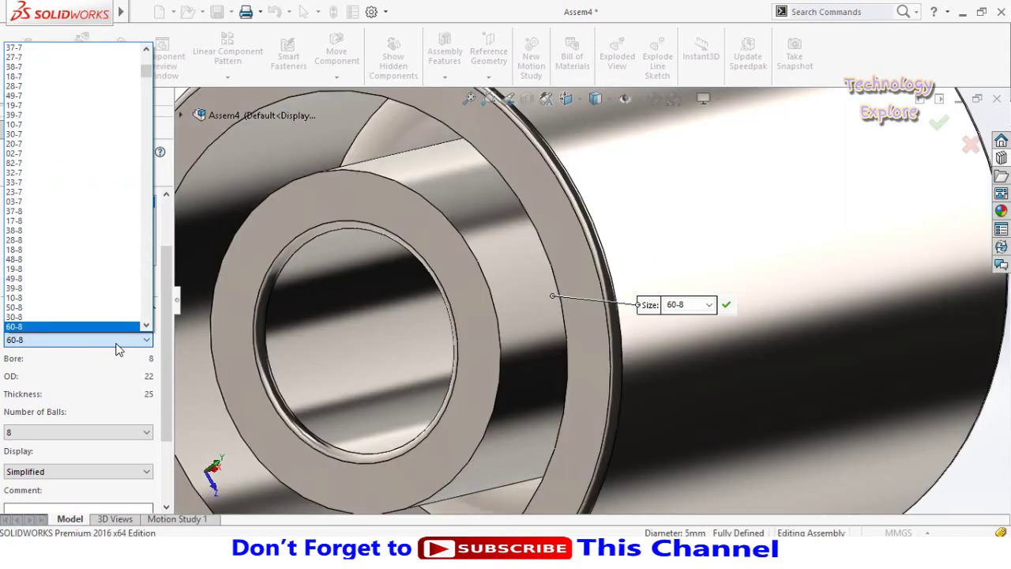
key(Page_Down)
key(Page_Down)
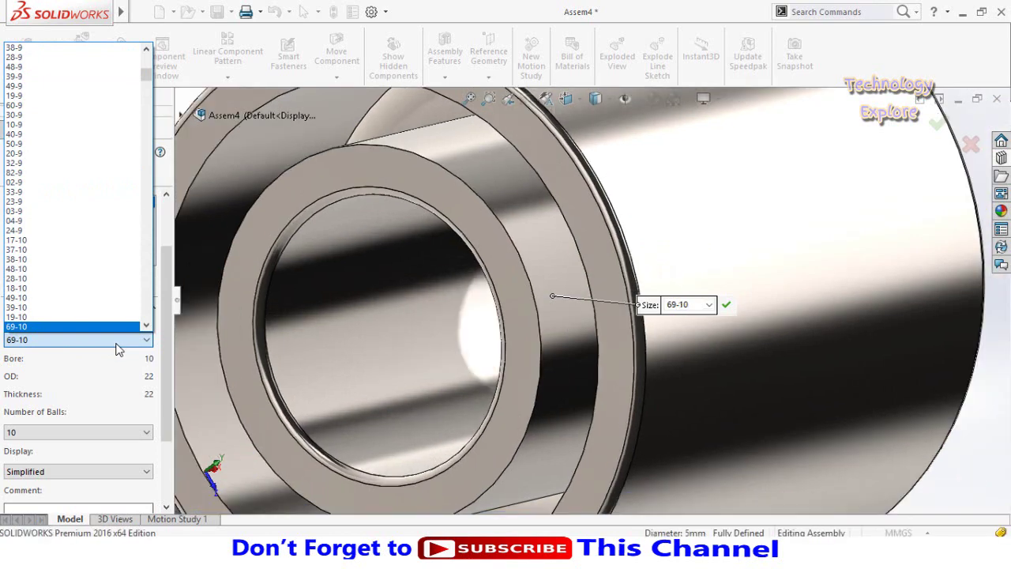
key(Page_Down)
key(Page_Down)
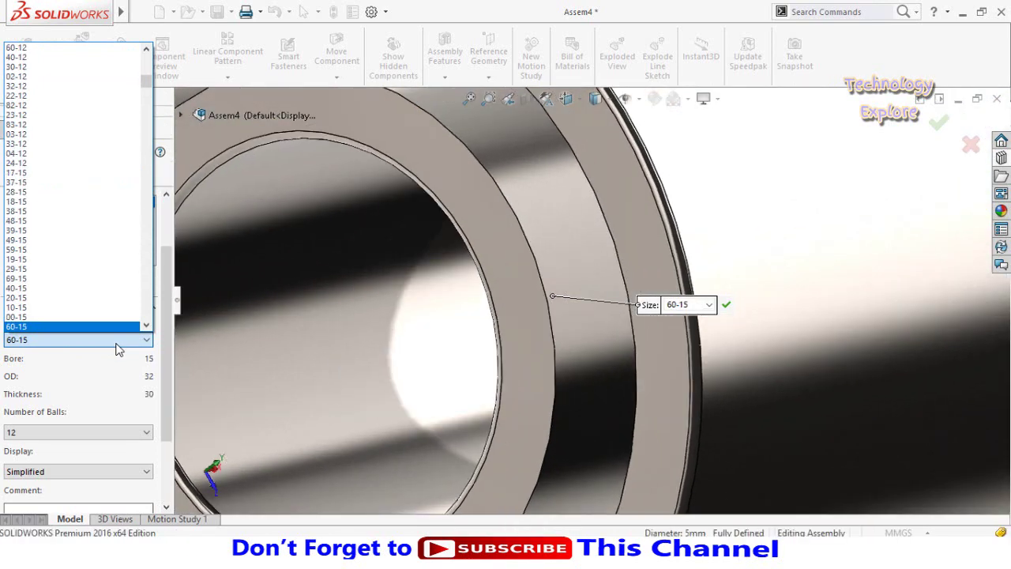
Set the bearing size to 6202 and fit the bearing in view
text(6202)
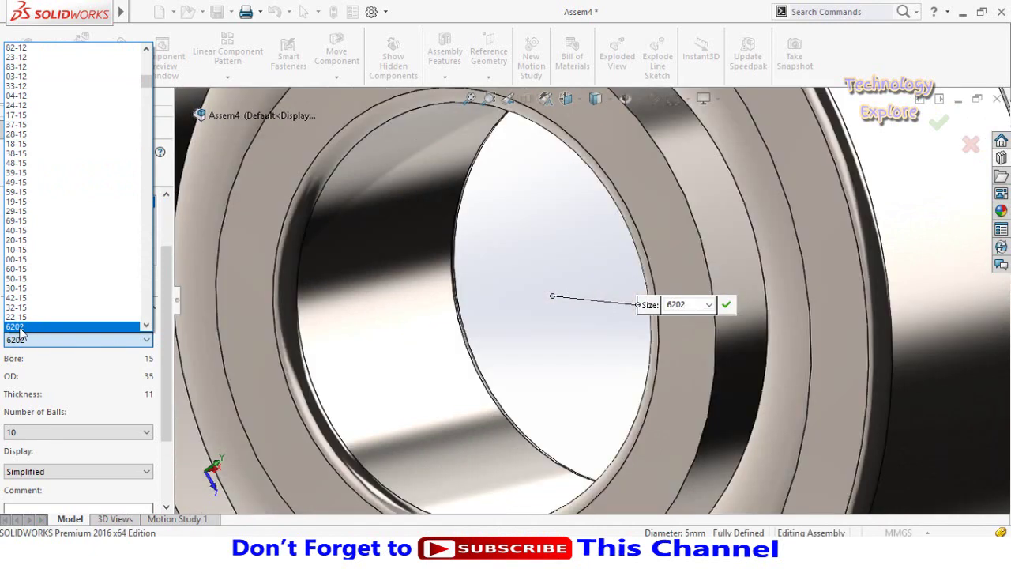
click(19, 327)
scroll(164, 325, down, 3)
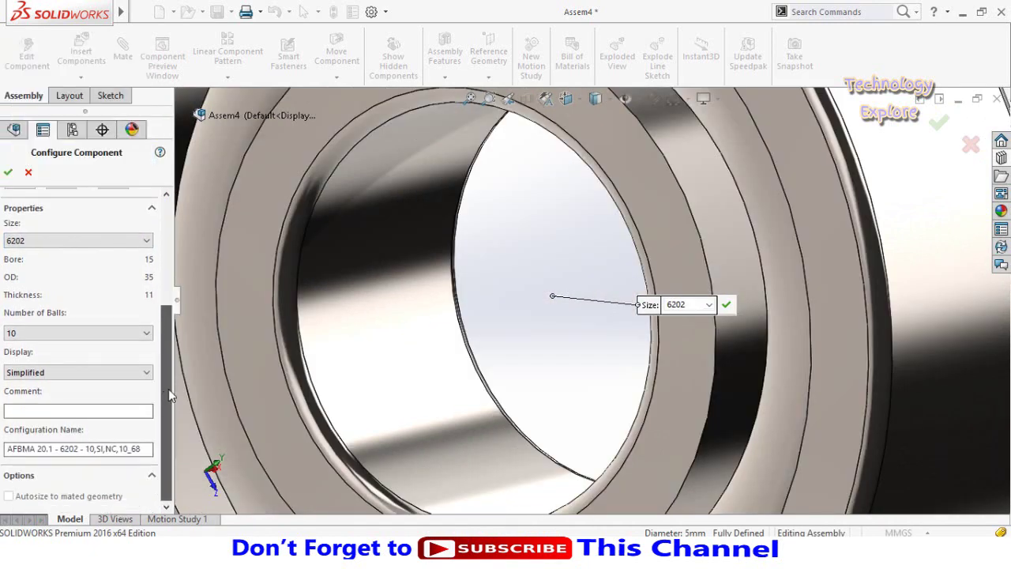
key(f)
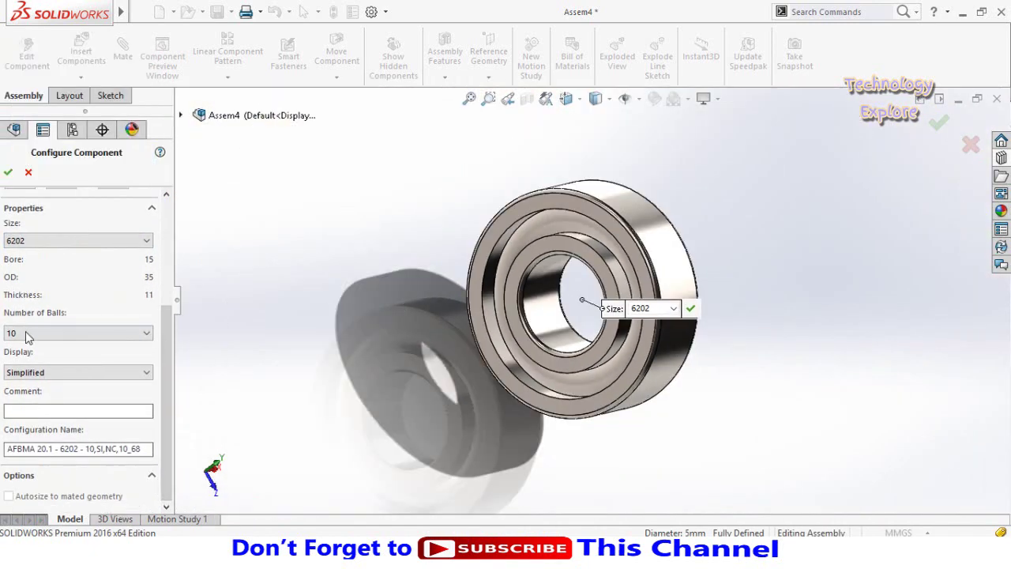
Switch the bearing's Display option to Detailed
click(30, 337)
click(26, 335)
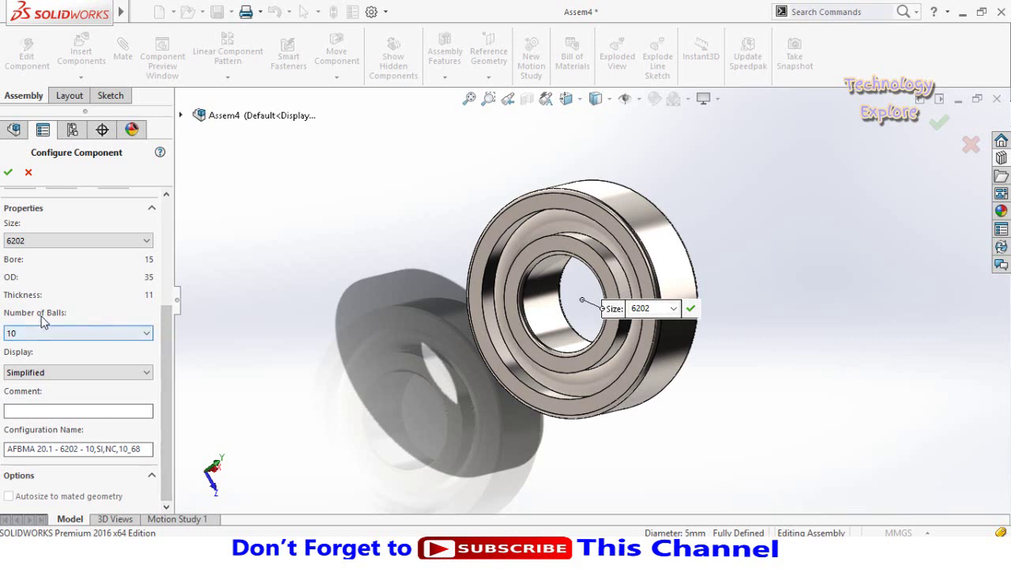
click(42, 373)
click(29, 396)
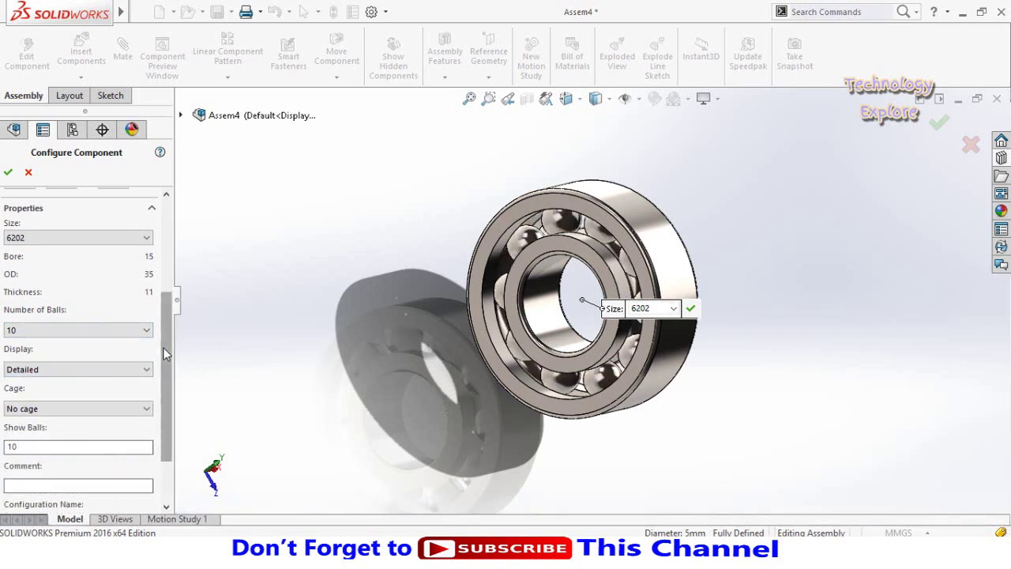
Set Cage to Add cage, confirm, end insertion, and orbit to face the bearing
scroll(158, 376, down, 3)
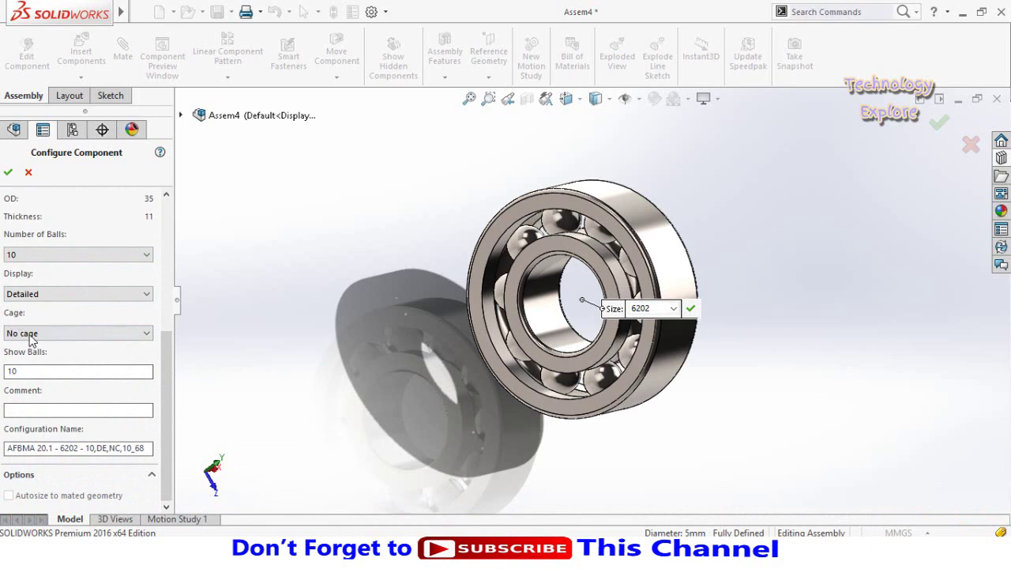
click(29, 333)
click(30, 356)
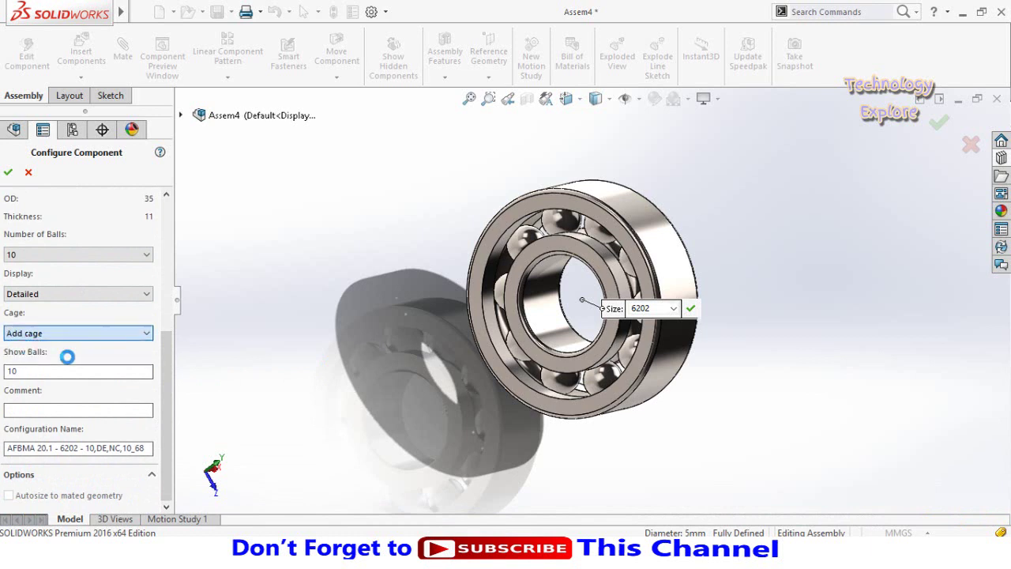
click(7, 173)
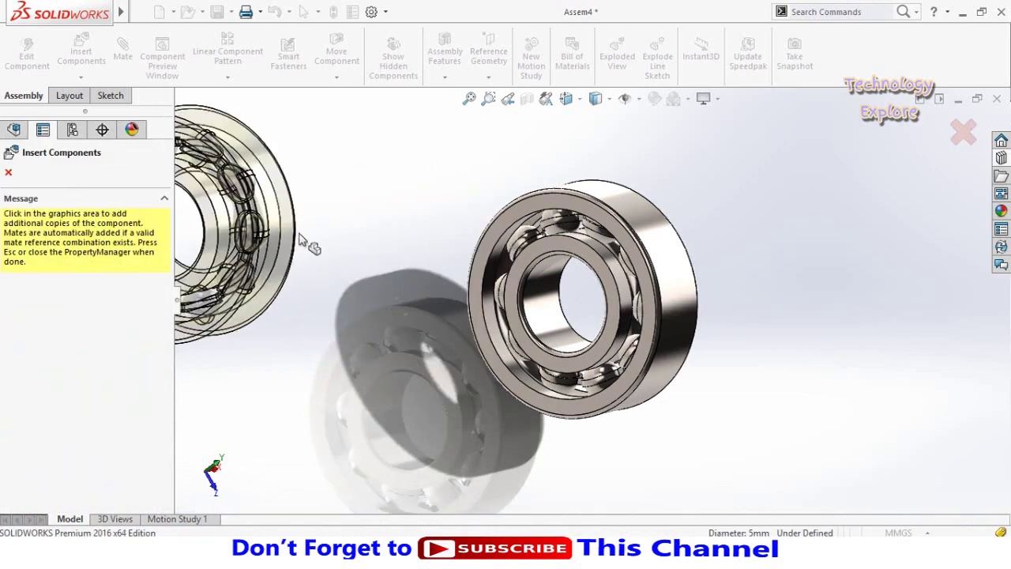
key(Escape)
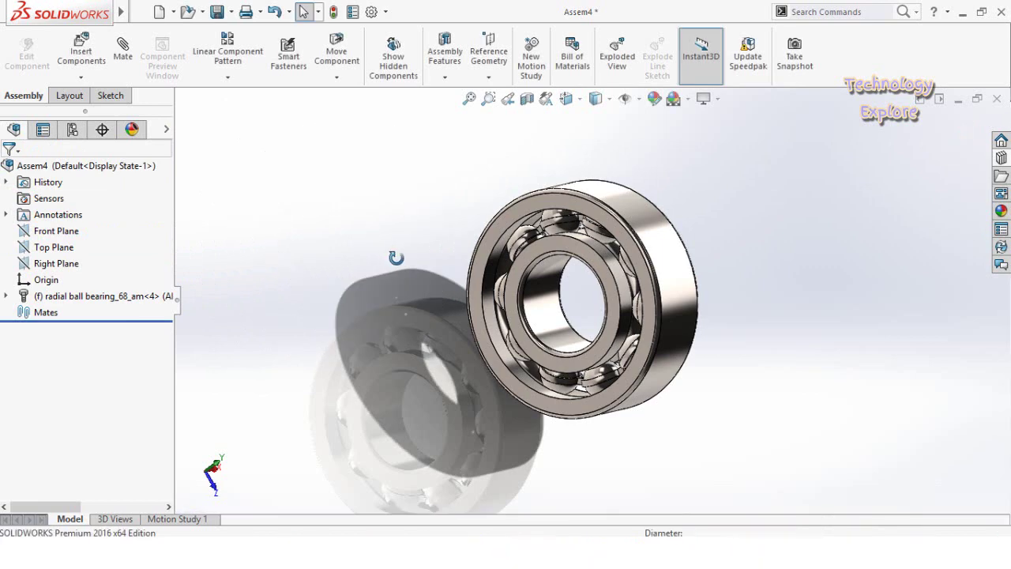
middle_drag(366, 234, 597, 388)
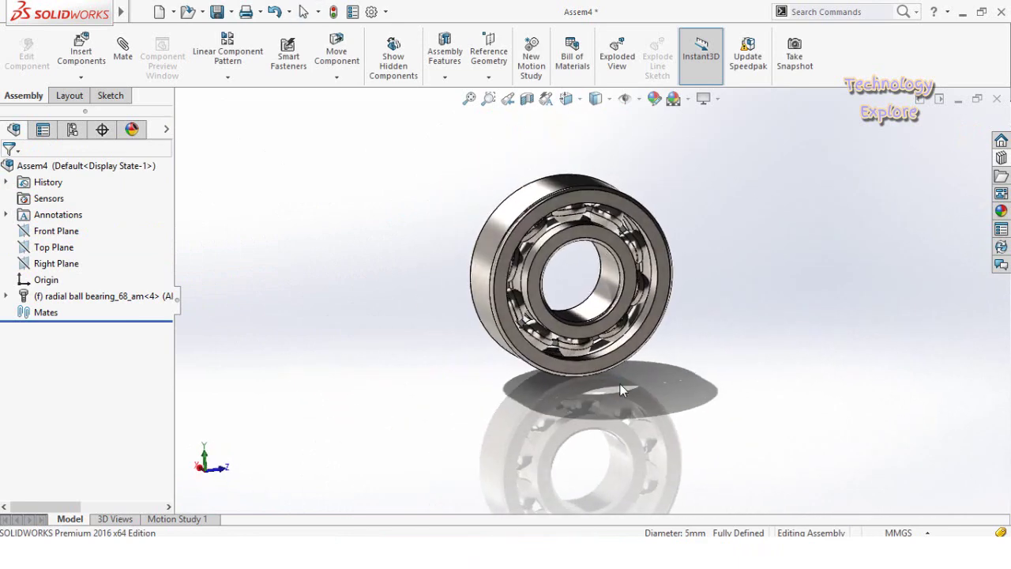